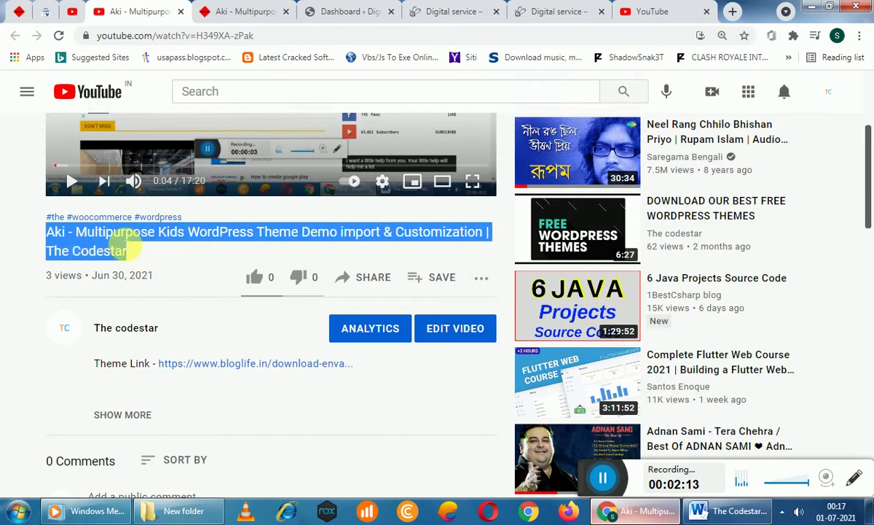
Step: Review the Aki theme video page on YouTube and the link description note in the Word document The Codestar
{"action": "left_click", "coordinate": [168, 253]}
{"action": "scroll", "coordinate": [206, 256], "scroll_direction": "up", "scroll_amount": 1}
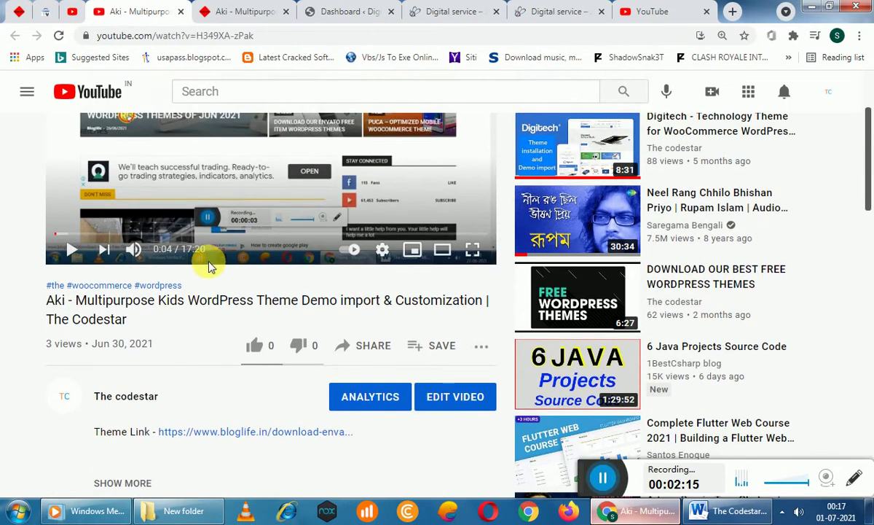
{"action": "scroll", "coordinate": [207, 306], "scroll_direction": "down", "scroll_amount": 3}
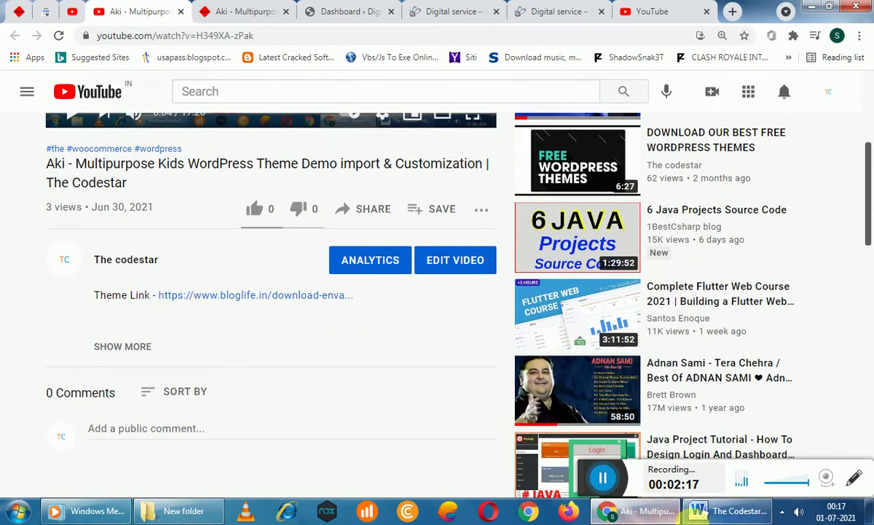
{"action": "left_click", "coordinate": [710, 513]}
{"action": "scroll", "coordinate": [462, 357], "scroll_direction": "up", "scroll_amount": 2}
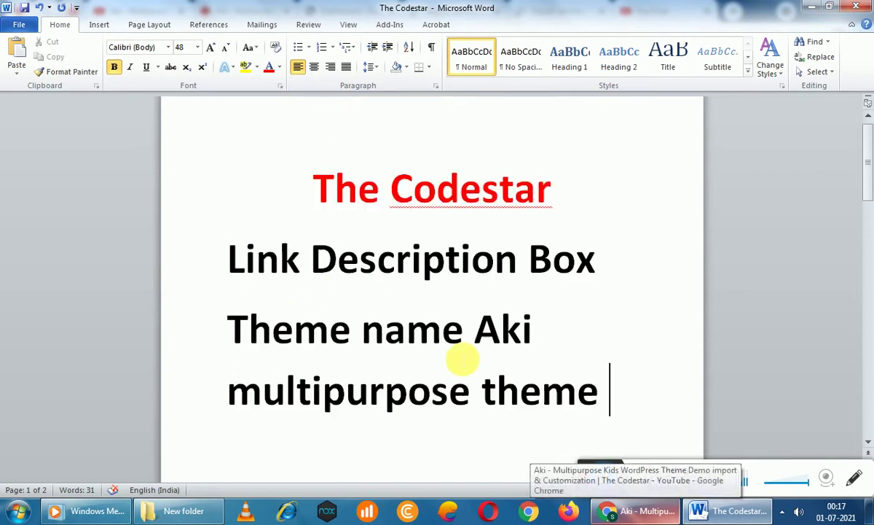
{"action": "left_click_drag", "start_coordinate": [598, 277], "coordinate": [237, 275]}
{"action": "left_click", "coordinate": [640, 293]}
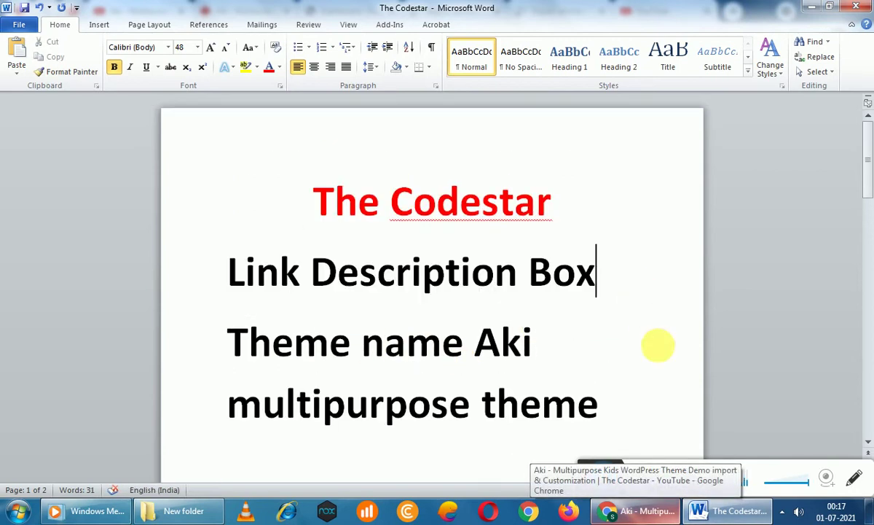
{"action": "left_click", "coordinate": [654, 511]}
{"action": "scroll", "coordinate": [254, 126], "scroll_direction": "up", "scroll_amount": 2}
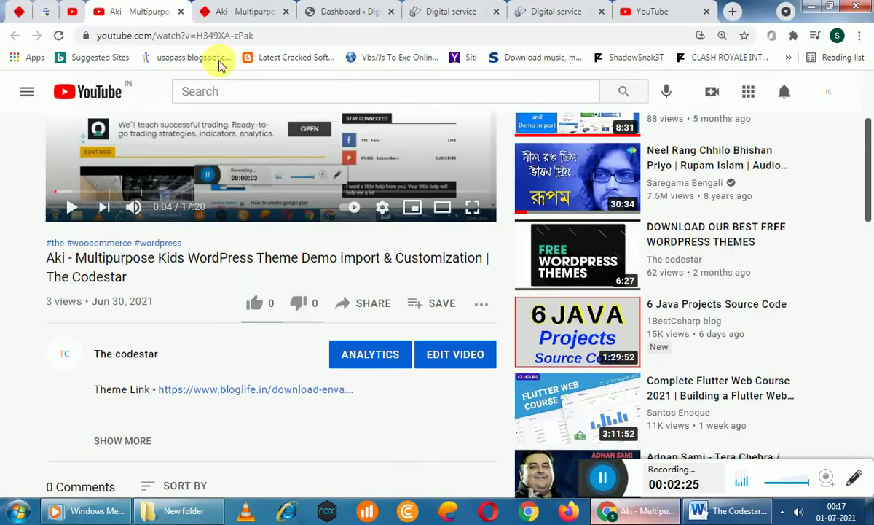
Step: Close the YouTube video page, check the Digital service storefront pages, and return to the site's WordPress dashboard
{"action": "left_click", "coordinate": [182, 12]}
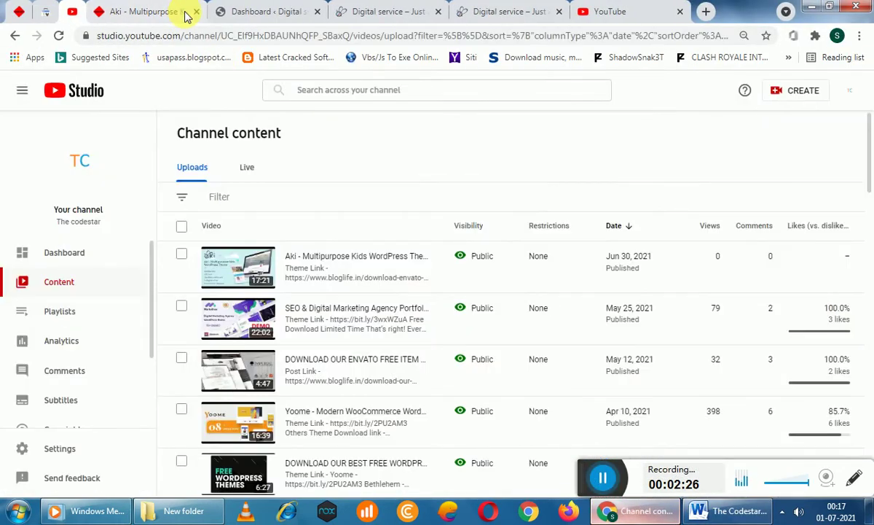
{"action": "left_click", "coordinate": [226, 14]}
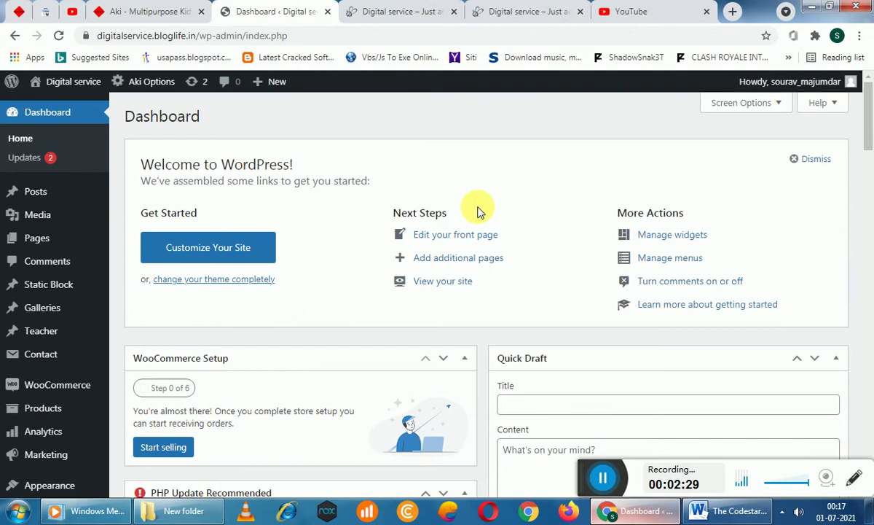
{"action": "left_click", "coordinate": [405, 16]}
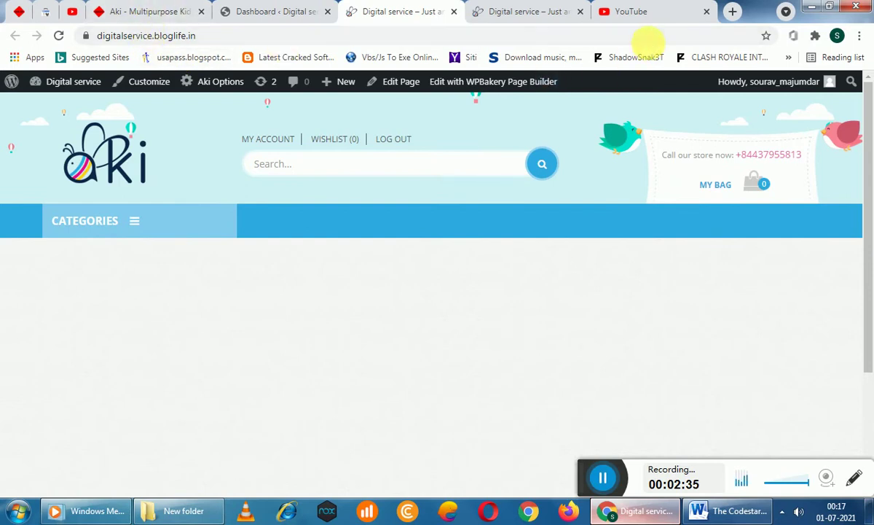
{"action": "left_click", "coordinate": [543, 16]}
{"action": "left_click", "coordinate": [302, 7]}
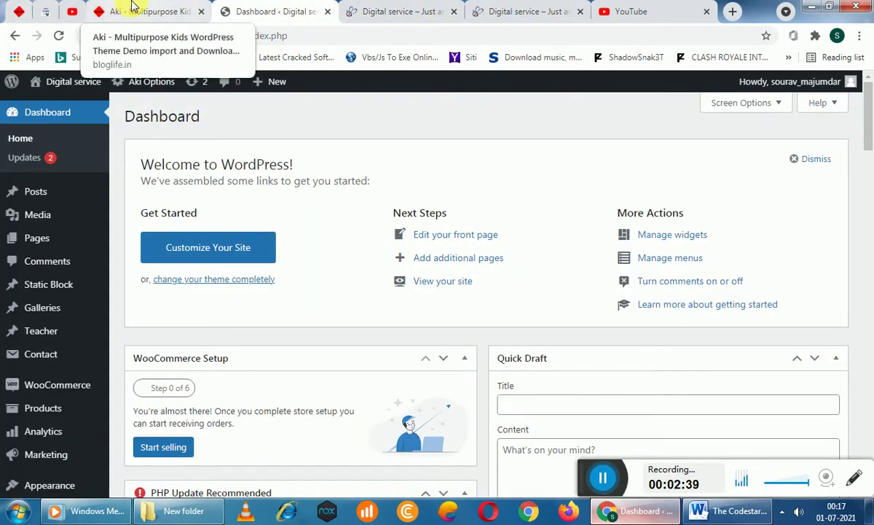
Step: Download the custom page layout archive from the Aki blog post and show Custom-code-file.zip in its folder
{"action": "left_click", "coordinate": [153, 10]}
{"action": "left_click", "coordinate": [413, 360]}
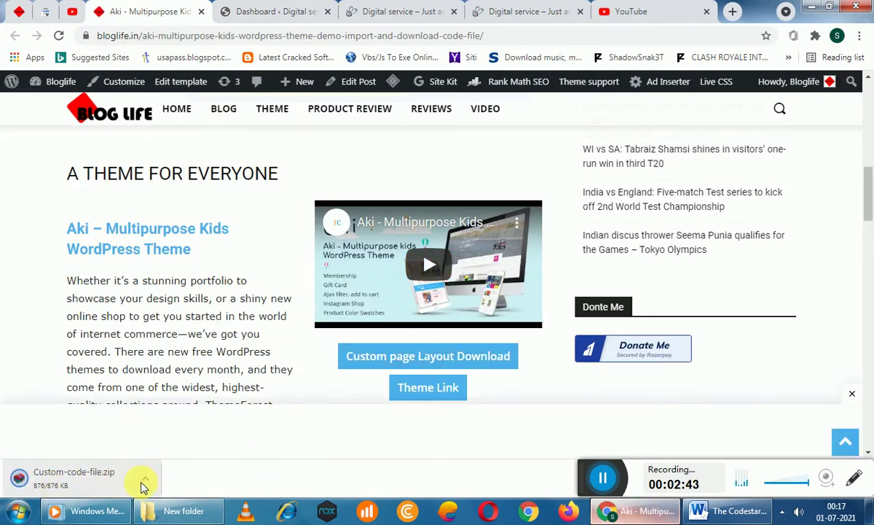
{"action": "left_click", "coordinate": [145, 478]}
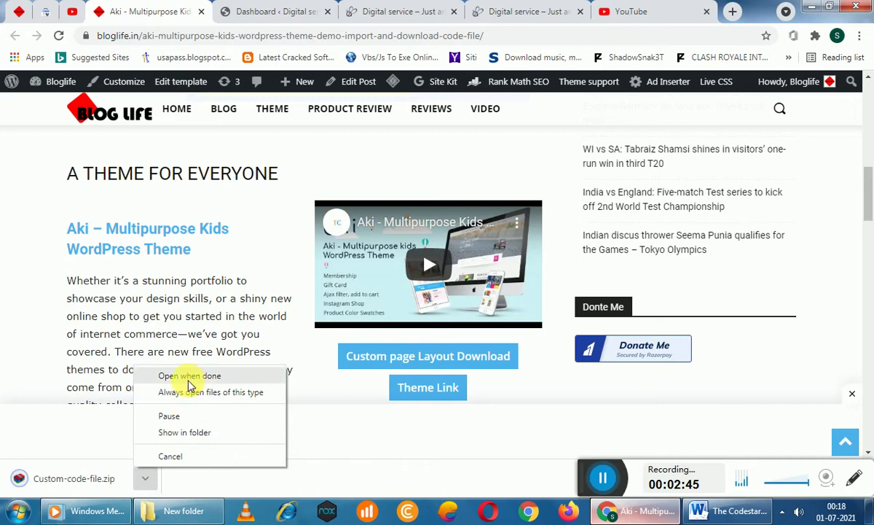
{"action": "left_click", "coordinate": [209, 434]}
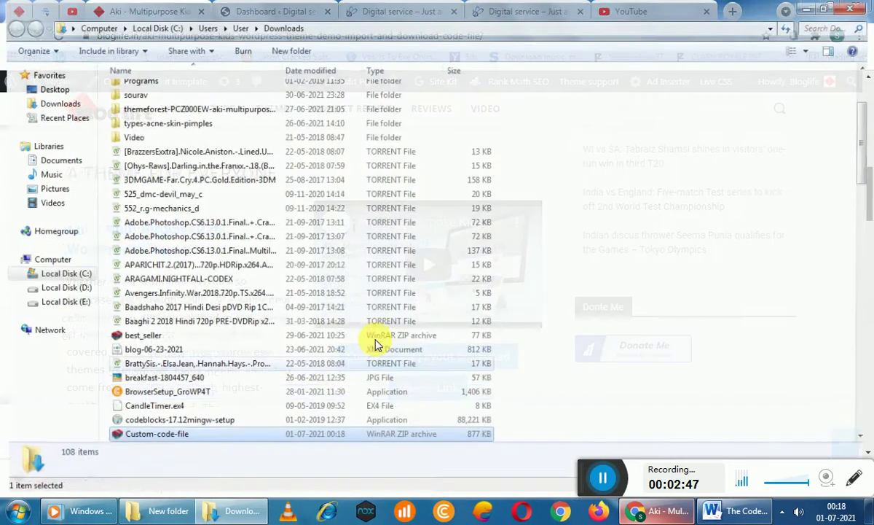
Step: Extract the Custom-code-file archive to a Custom-code-file folder in Downloads
{"action": "right_click", "coordinate": [162, 441]}
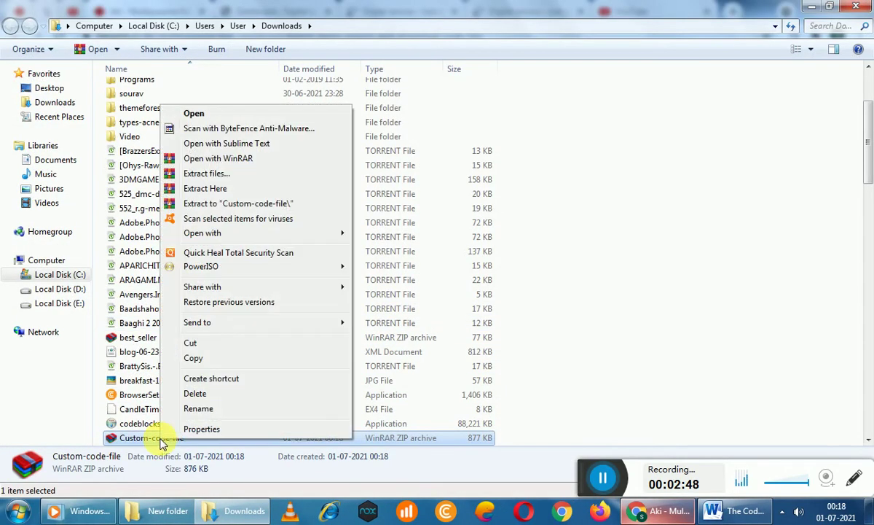
{"action": "left_click", "coordinate": [230, 174]}
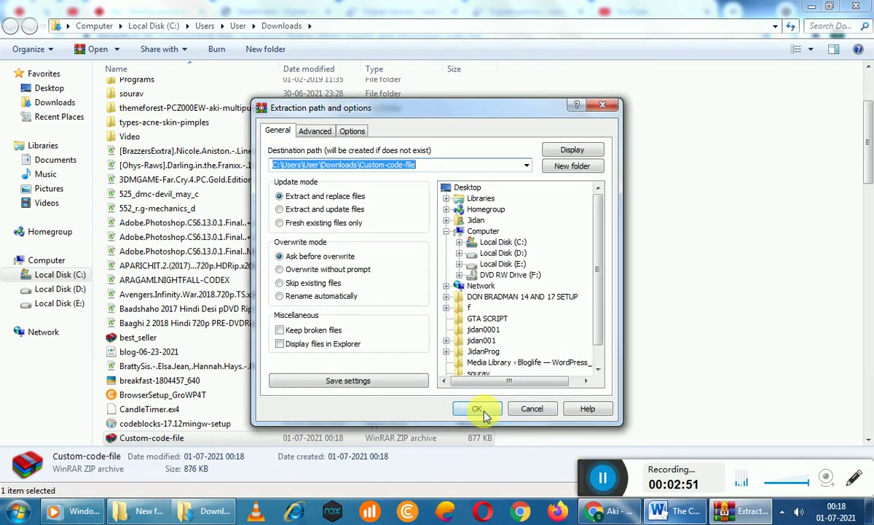
{"action": "left_click", "coordinate": [486, 412]}
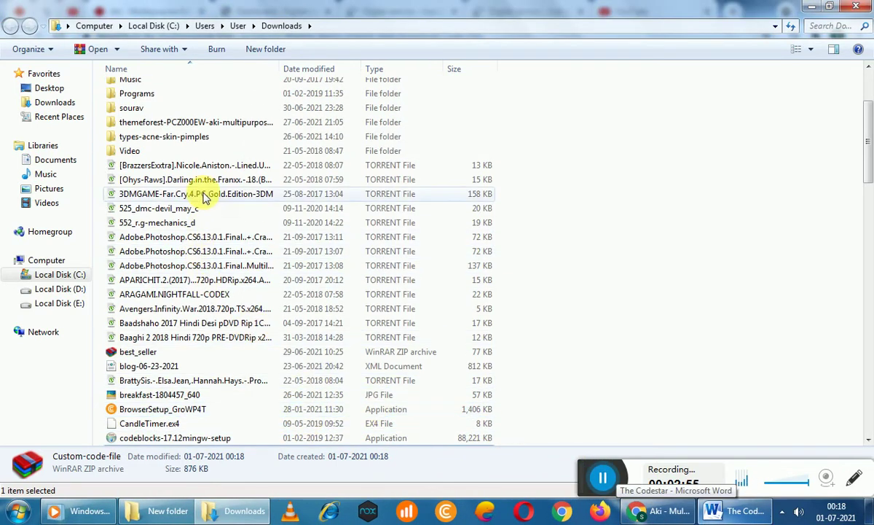
Step: Open the Custom code file folder inside the extracted Custom-code-file folder and look into its image folder
{"action": "scroll", "coordinate": [188, 163], "scroll_direction": "up", "scroll_amount": 2}
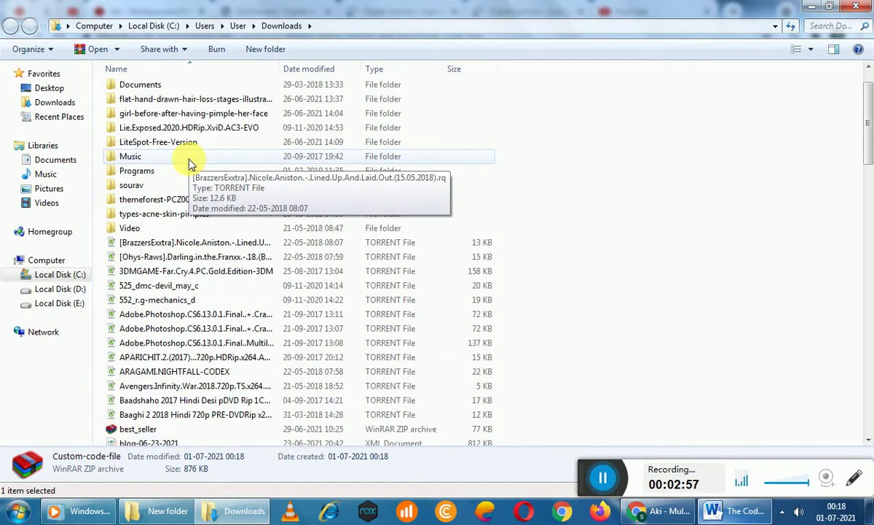
{"action": "scroll", "coordinate": [217, 195], "scroll_direction": "up", "scroll_amount": 1}
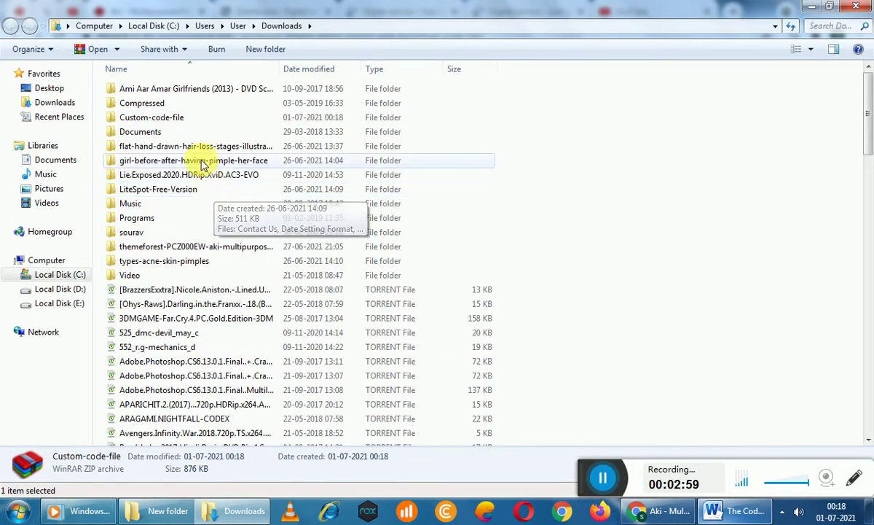
{"action": "double_click", "coordinate": [185, 122]}
{"action": "double_click", "coordinate": [179, 97]}
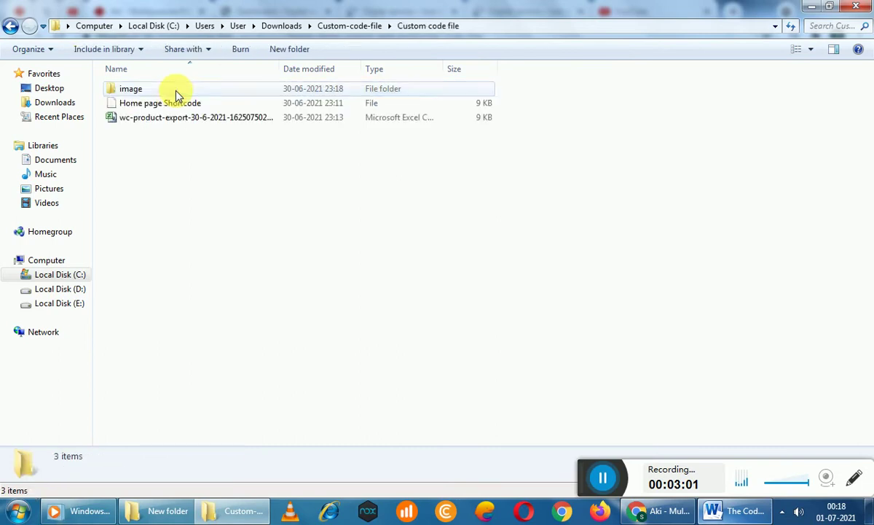
{"action": "double_click", "coordinate": [139, 89]}
{"action": "left_click", "coordinate": [10, 27]}
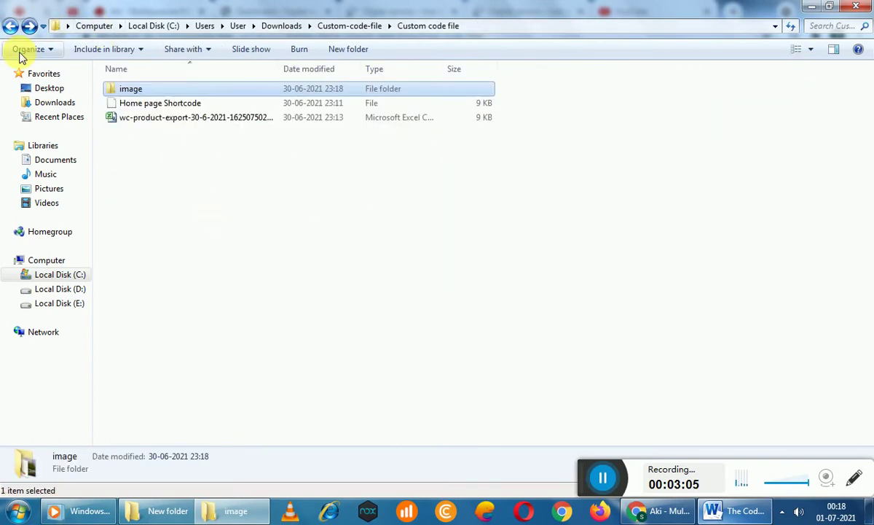
Step: Open the Home page Shortcode file in Sublime Text and dismiss the plugin error messages
{"action": "double_click", "coordinate": [156, 105]}
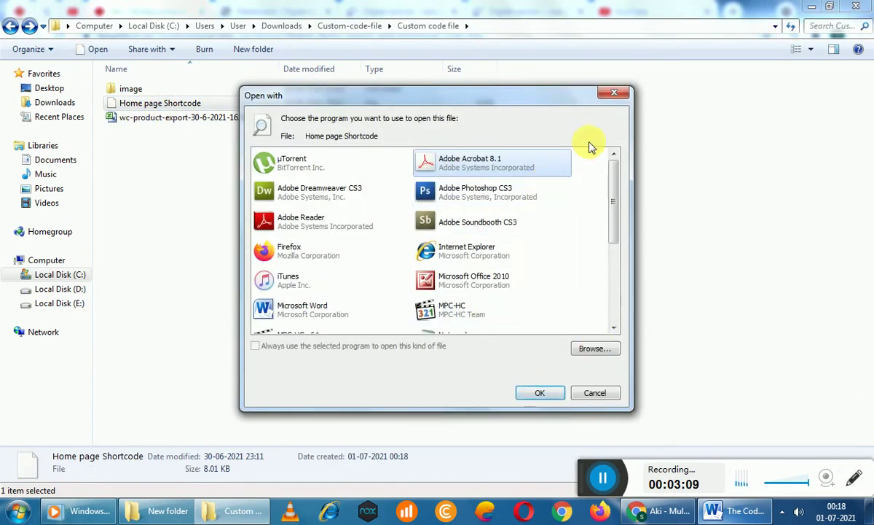
{"action": "left_click", "coordinate": [620, 97]}
{"action": "right_click", "coordinate": [231, 106]}
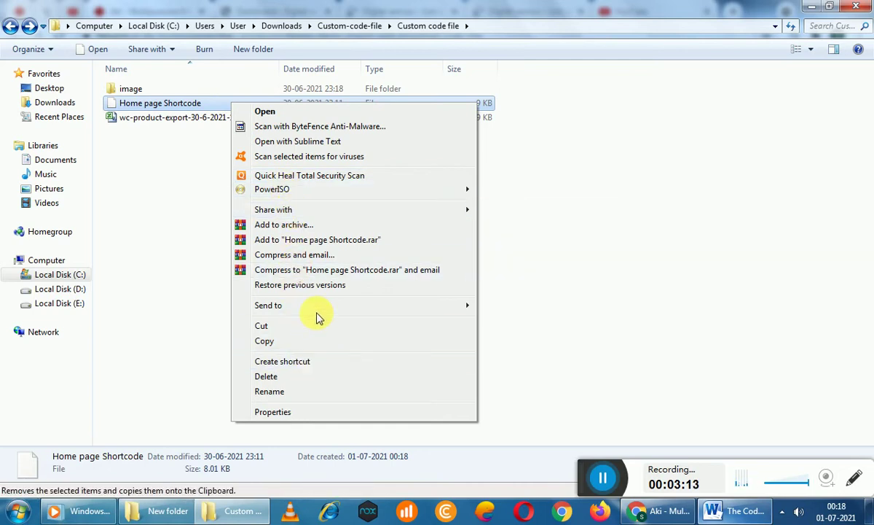
{"action": "left_click", "coordinate": [306, 140]}
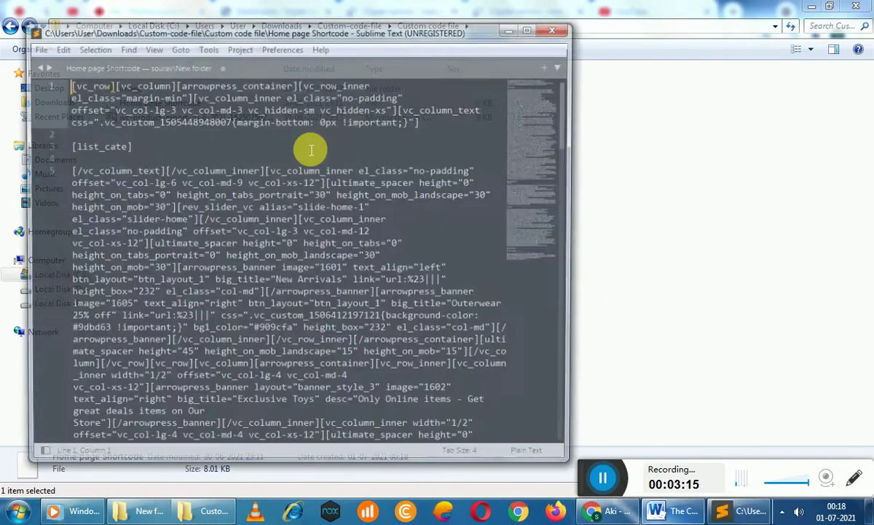
{"action": "left_click", "coordinate": [551, 311]}
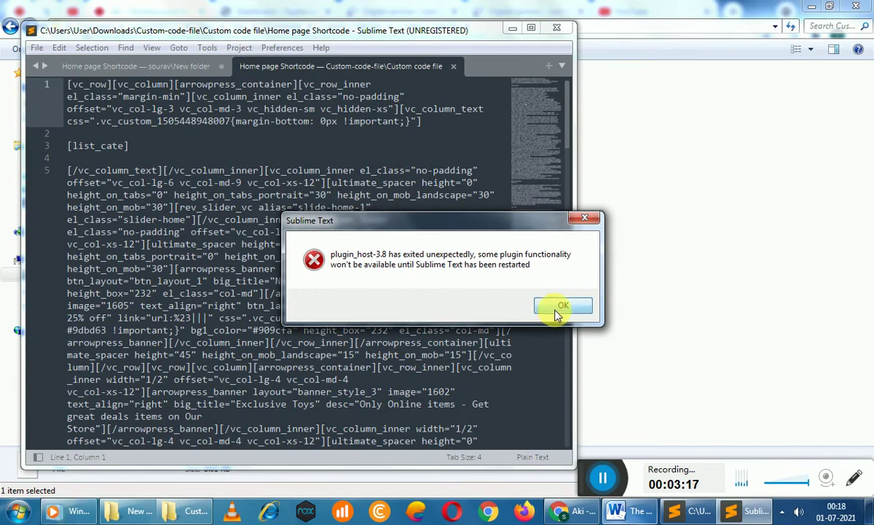
{"action": "left_click", "coordinate": [555, 311]}
Step: Look through the home page shortcode and close Sublime Text
{"action": "scroll", "coordinate": [342, 247], "scroll_direction": "down", "scroll_amount": 3}
{"action": "scroll", "coordinate": [335, 248], "scroll_direction": "down", "scroll_amount": 5}
{"action": "scroll", "coordinate": [342, 252], "scroll_direction": "up", "scroll_amount": 10}
{"action": "left_click", "coordinate": [559, 30]}
{"action": "left_click", "coordinate": [307, 196]}
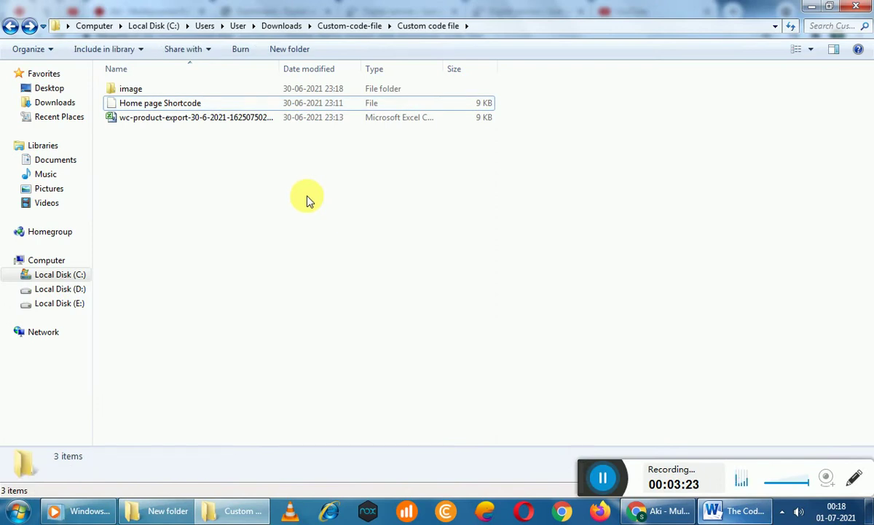
Step: Switch back to Chrome and open the list of all pages in the Digital service site's WordPress dashboard
{"action": "left_click", "coordinate": [645, 510]}
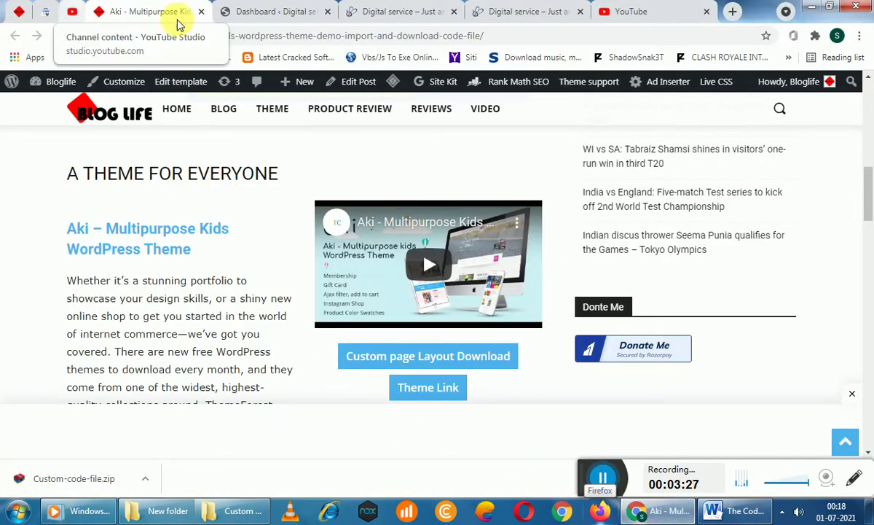
{"action": "left_click", "coordinate": [22, 8]}
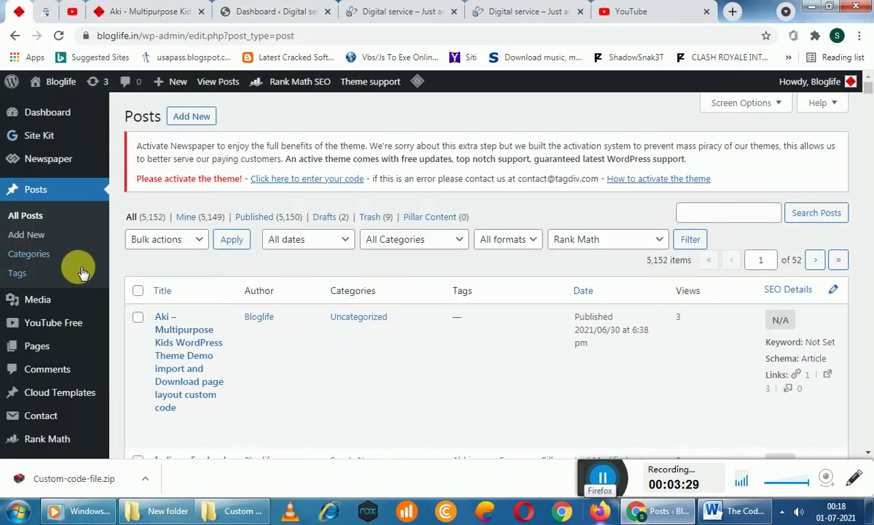
{"action": "scroll", "coordinate": [64, 255], "scroll_direction": "down", "scroll_amount": 4}
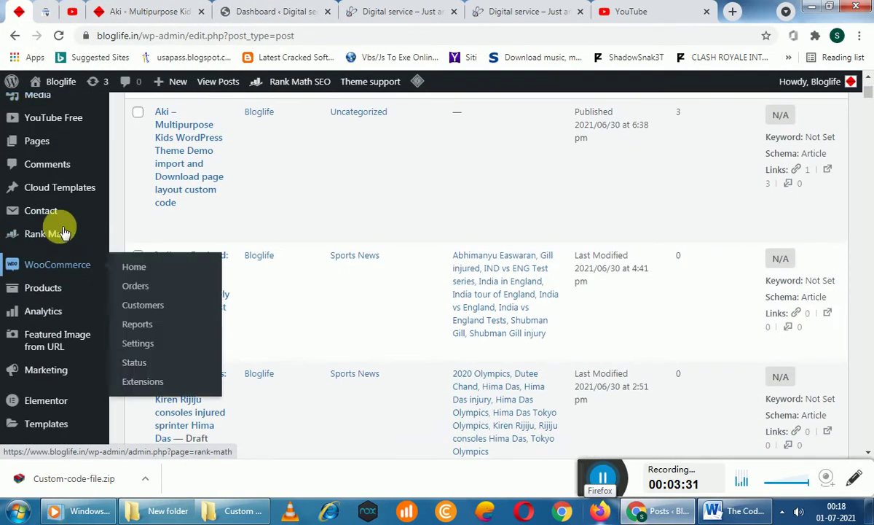
{"action": "left_click", "coordinate": [193, 11]}
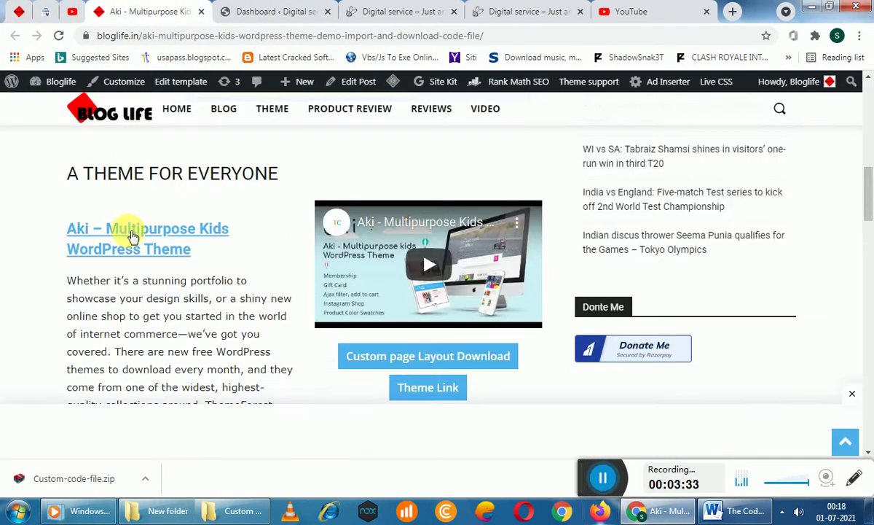
{"action": "left_click", "coordinate": [281, 11]}
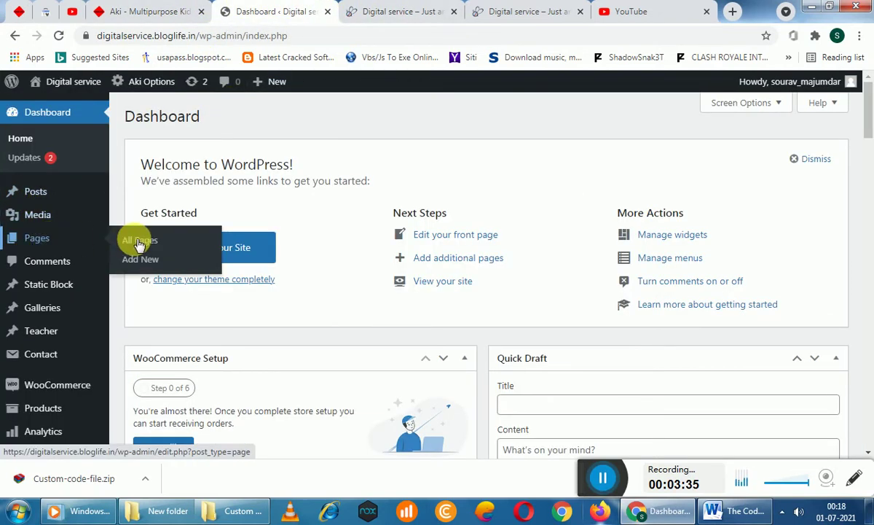
{"action": "left_click", "coordinate": [142, 245]}
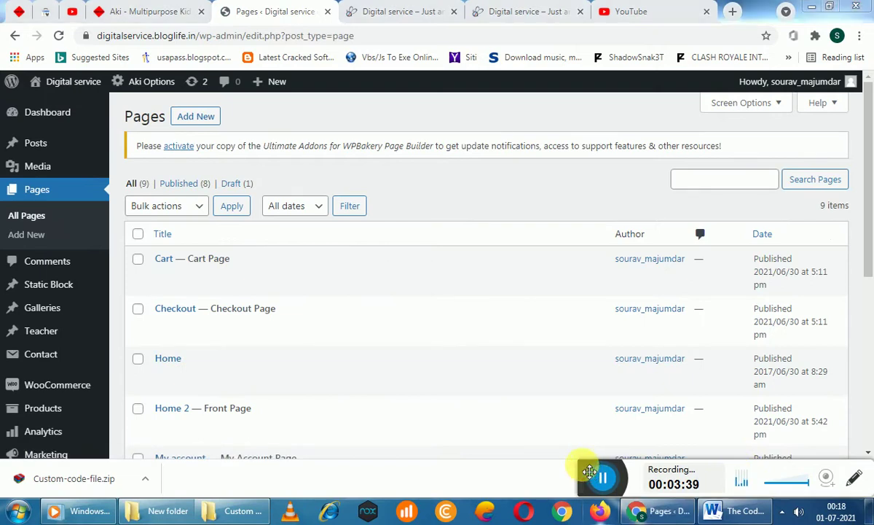
{"action": "mouse_move", "coordinate": [589, 472]}
{"action": "left_mouse_down"}
{"action": "mouse_move", "coordinate": [59, 386]}
{"action": "mouse_move", "coordinate": [137, 347]}
{"action": "mouse_move", "coordinate": [605, 479]}
{"action": "left_mouse_up"}
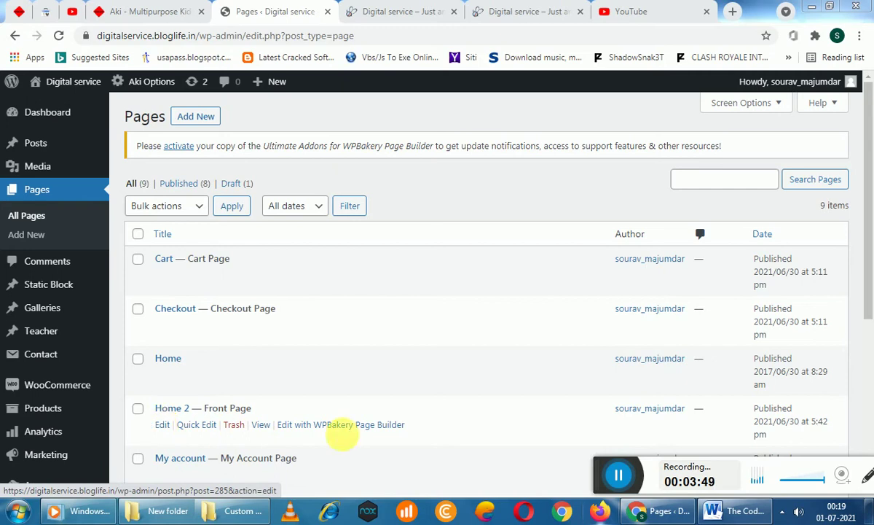
Step: Open the Home 2 front page for editing with WPBakery Page Builder in a new browser tab
{"action": "right_click", "coordinate": [313, 425]}
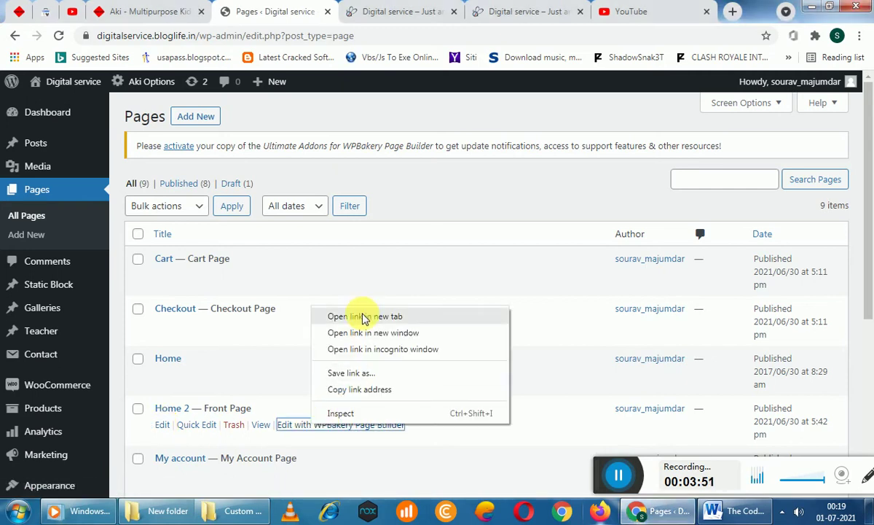
{"action": "left_click", "coordinate": [364, 318]}
{"action": "left_click", "coordinate": [332, 10]}
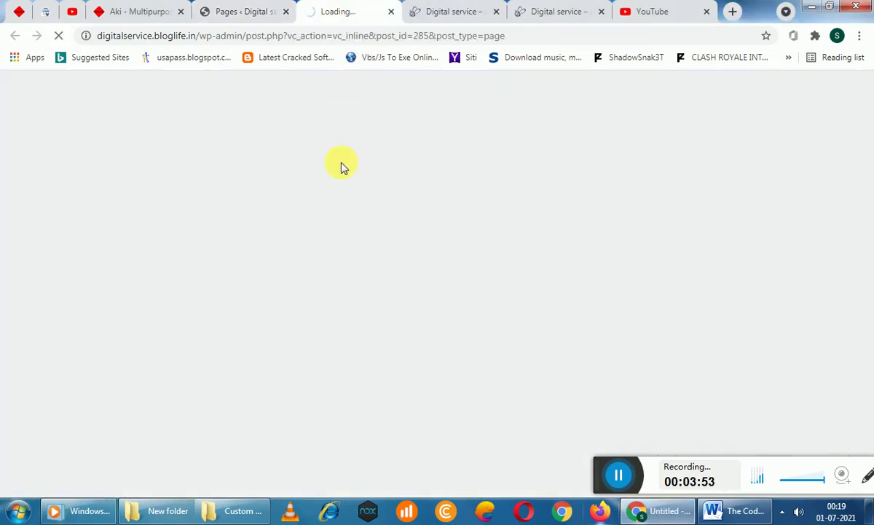
{"action": "left_click", "coordinate": [240, 7]}
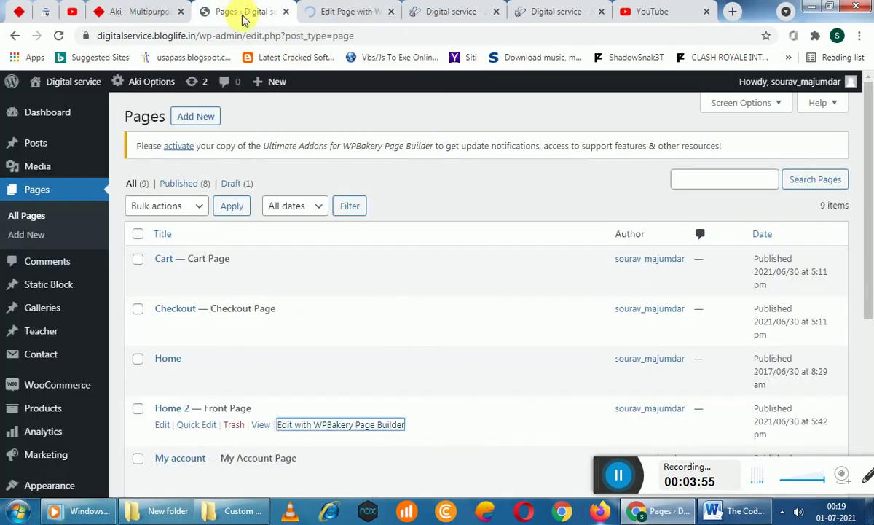
{"action": "left_click", "coordinate": [339, 8]}
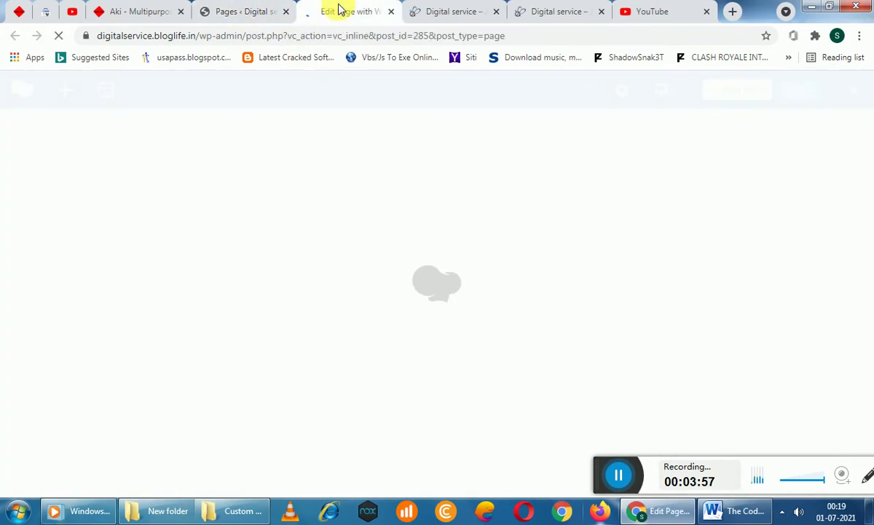
Step: Dismiss the Add Elements hint on the Home 2 page and switch to the backend editor
{"action": "left_click", "coordinate": [256, 7]}
{"action": "left_click", "coordinate": [337, 7]}
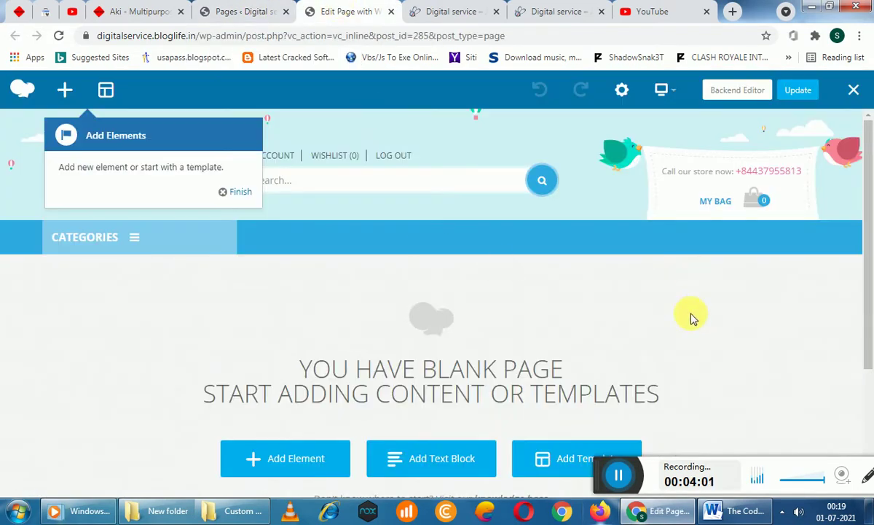
{"action": "left_click", "coordinate": [235, 191]}
{"action": "scroll", "coordinate": [386, 309], "scroll_direction": "down", "scroll_amount": 3}
{"action": "scroll", "coordinate": [612, 226], "scroll_direction": "up", "scroll_amount": 3}
{"action": "left_click", "coordinate": [751, 88]}
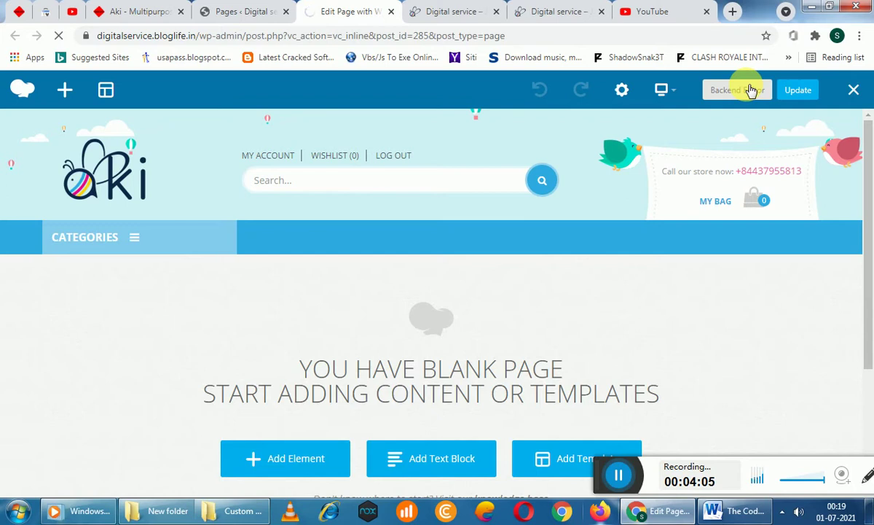
Step: Close the browser tab with the Pages list and return to the Home 2 page's backend editor
{"action": "left_click", "coordinate": [234, 10]}
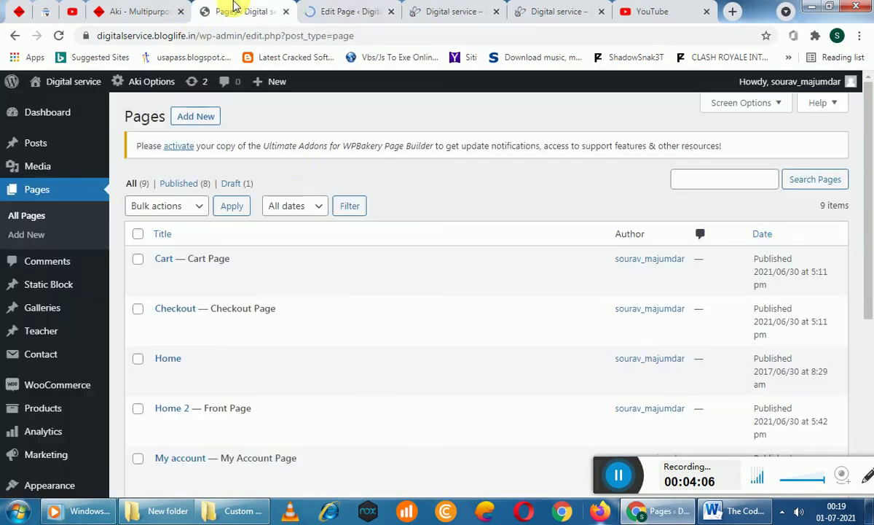
{"action": "left_click", "coordinate": [287, 15]}
{"action": "scroll", "coordinate": [353, 284], "scroll_direction": "down", "scroll_amount": 4}
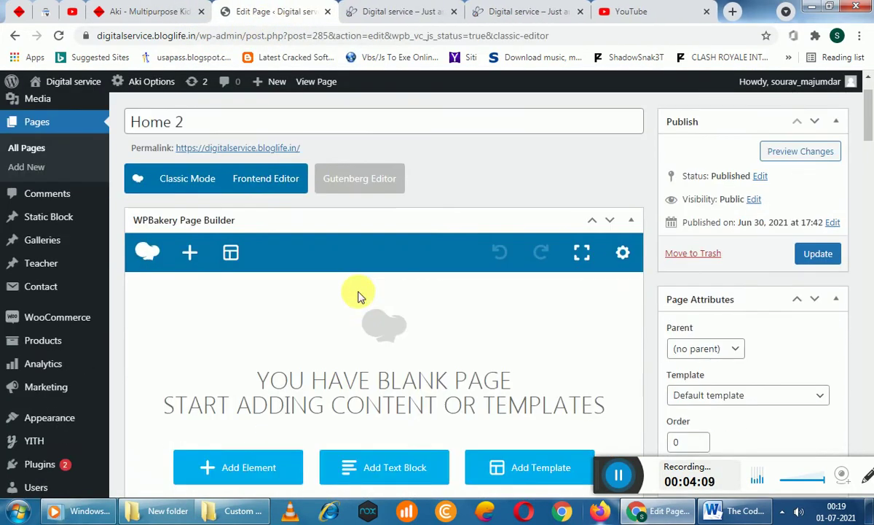
{"action": "scroll", "coordinate": [394, 292], "scroll_direction": "up", "scroll_amount": 3}
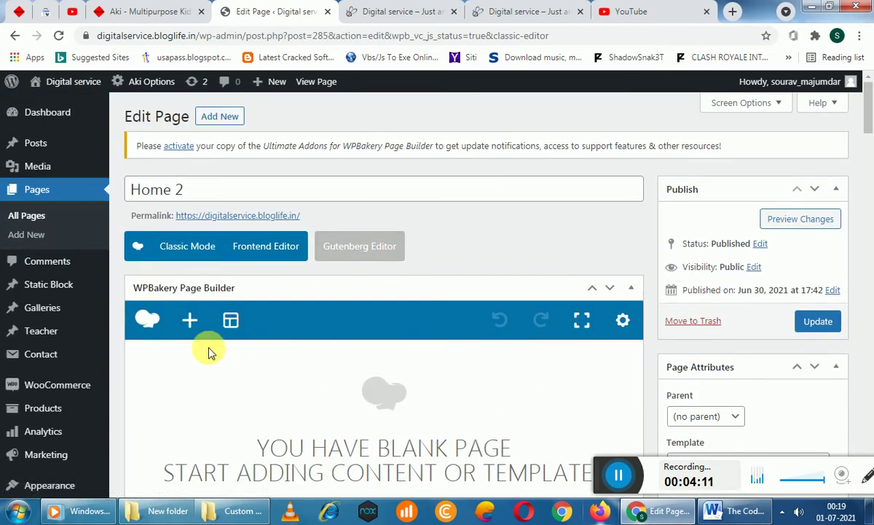
Step: Switch the Home 2 page from the WPBakery layout to classic mode to show the plain text editor
{"action": "left_click", "coordinate": [186, 248]}
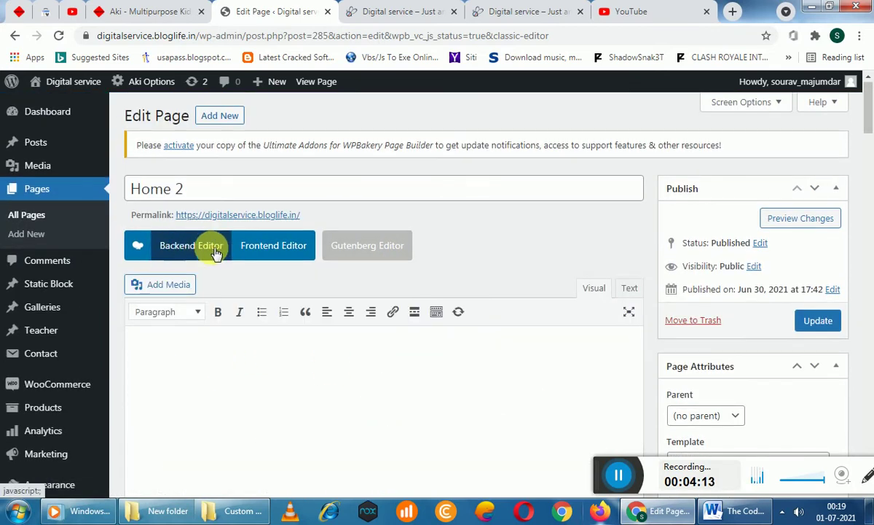
{"action": "left_click", "coordinate": [194, 247]}
{"action": "left_click", "coordinate": [283, 248]}
{"action": "left_click", "coordinate": [58, 35]}
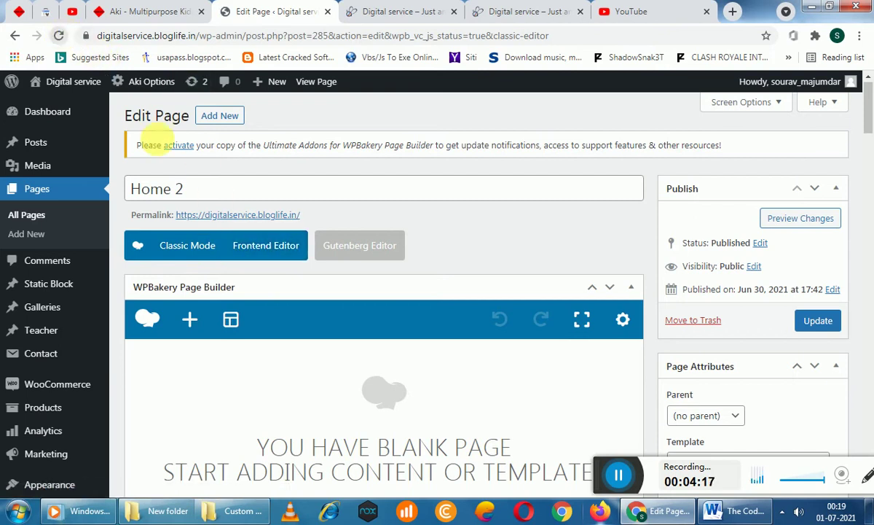
{"action": "left_click", "coordinate": [198, 249]}
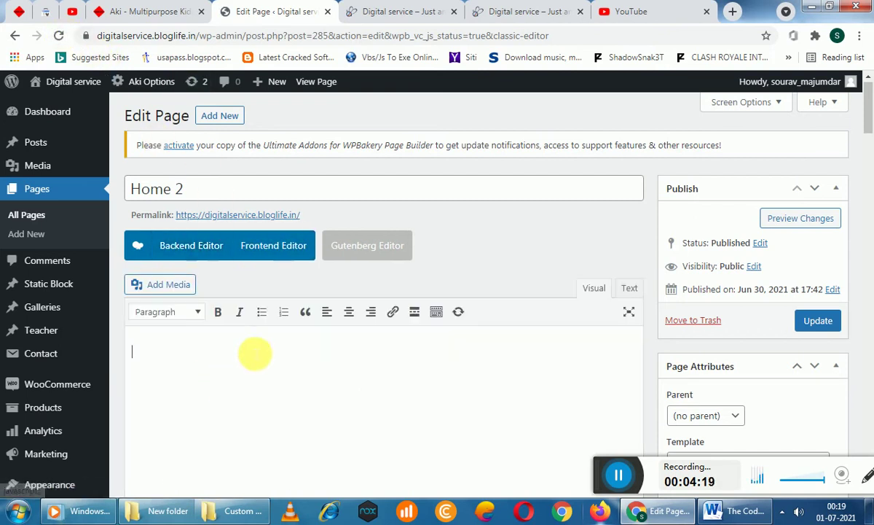
{"action": "scroll", "coordinate": [200, 292], "scroll_direction": "down", "scroll_amount": 2}
{"action": "scroll", "coordinate": [291, 270], "scroll_direction": "up", "scroll_amount": 1}
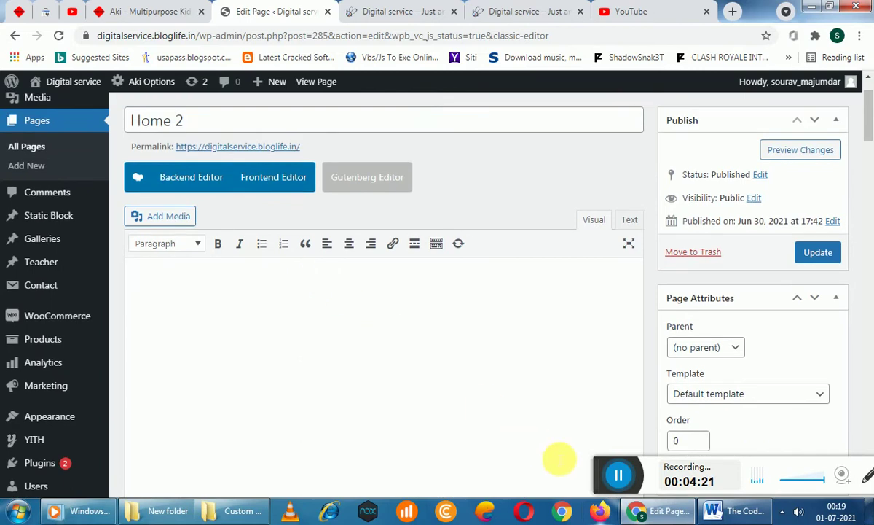
Step: Open Home page Shortcode from the Custom code file folder in Sublime Text and copy all of its code
{"action": "left_click", "coordinate": [243, 510]}
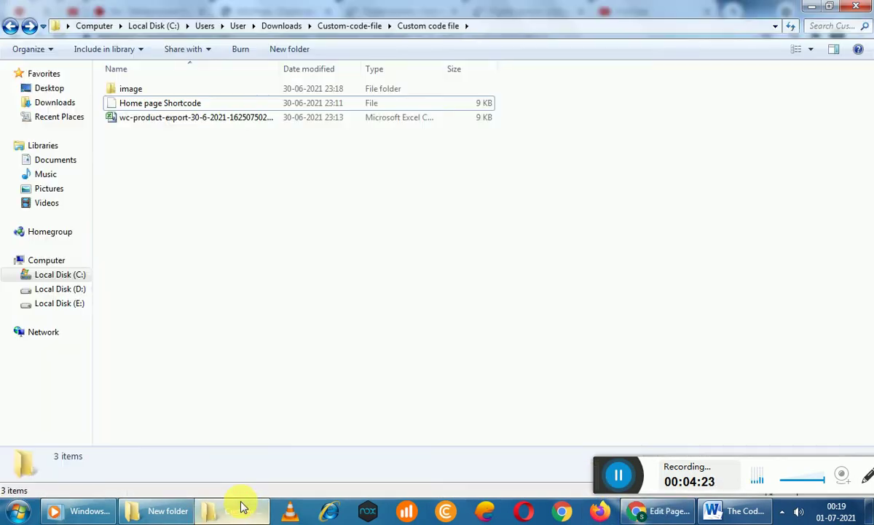
{"action": "left_click", "coordinate": [172, 105]}
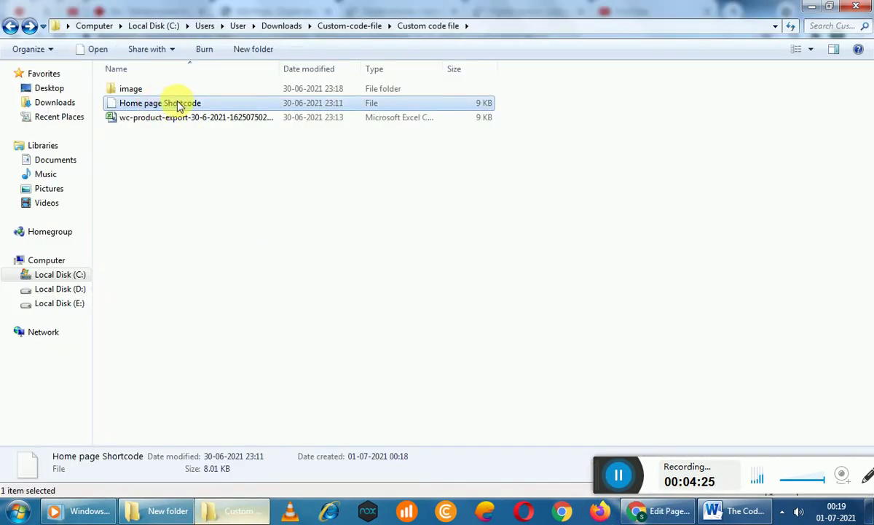
{"action": "double_click", "coordinate": [180, 109]}
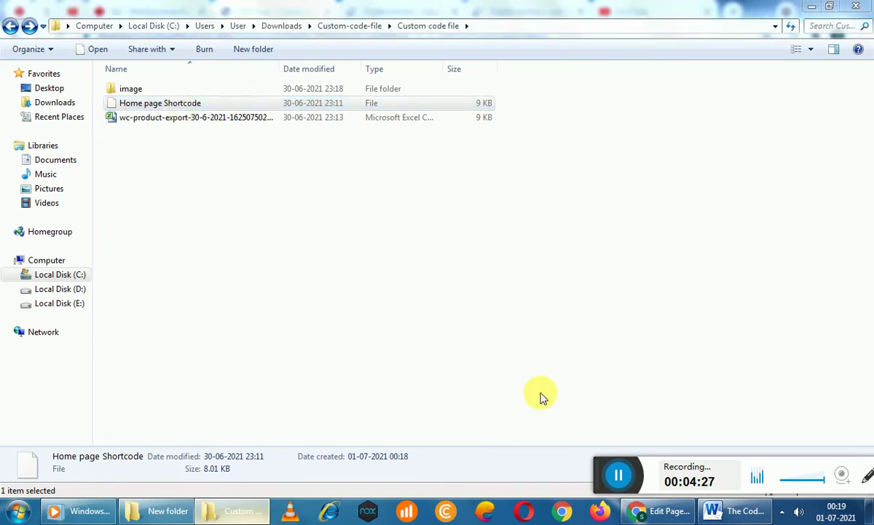
{"action": "left_click", "coordinate": [621, 97]}
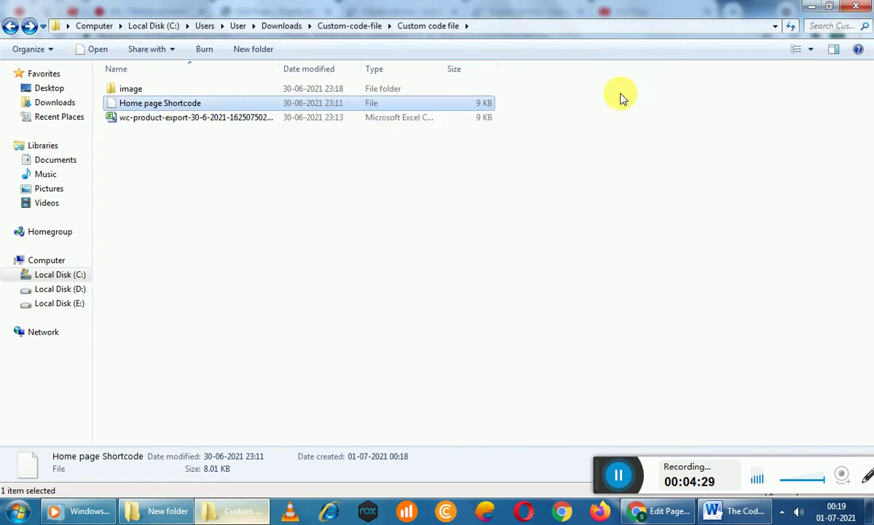
{"action": "right_click", "coordinate": [215, 106]}
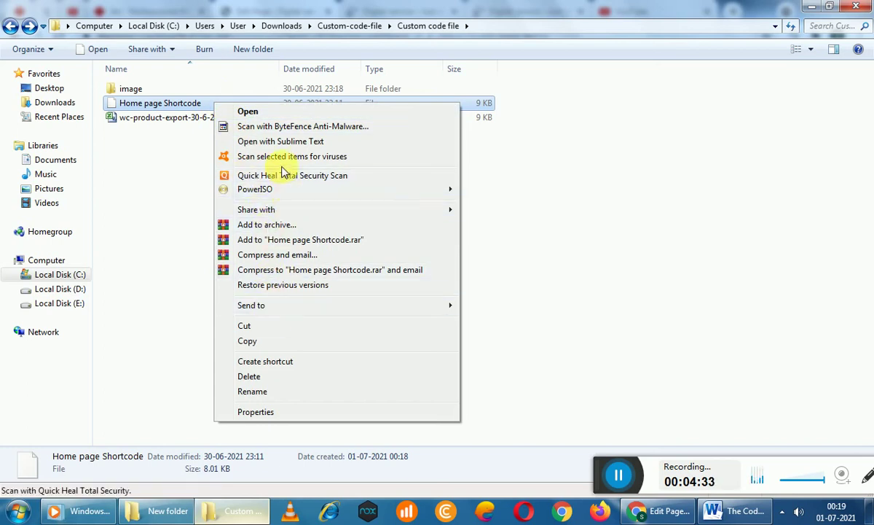
{"action": "left_click", "coordinate": [286, 143]}
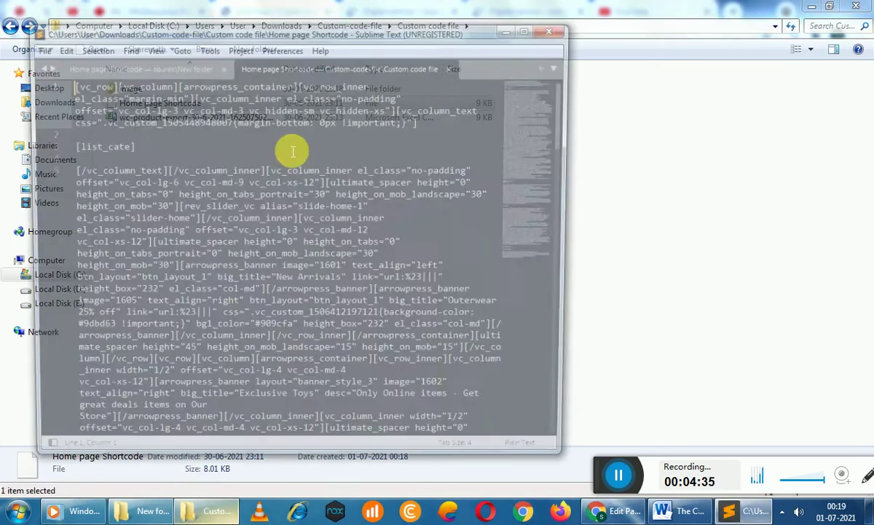
{"action": "left_click", "coordinate": [572, 311]}
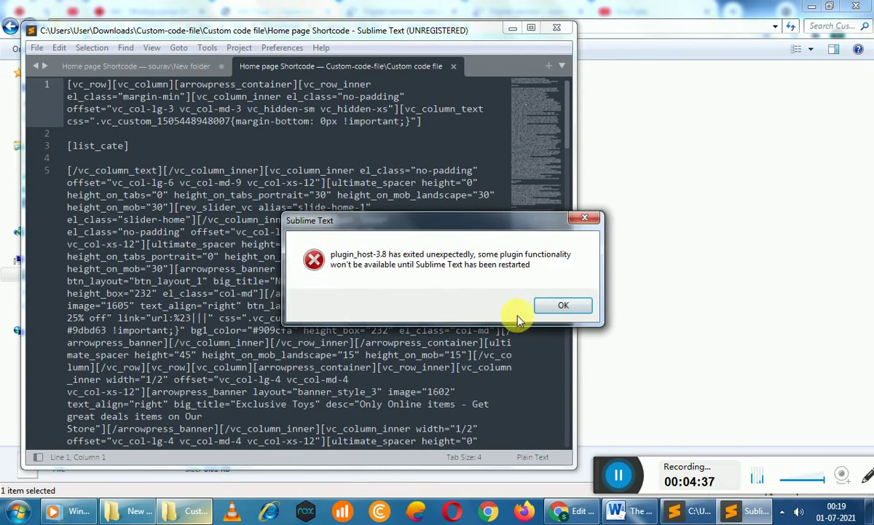
{"action": "key", "text": "Return"}
{"action": "key", "text": "ctrl+a"}
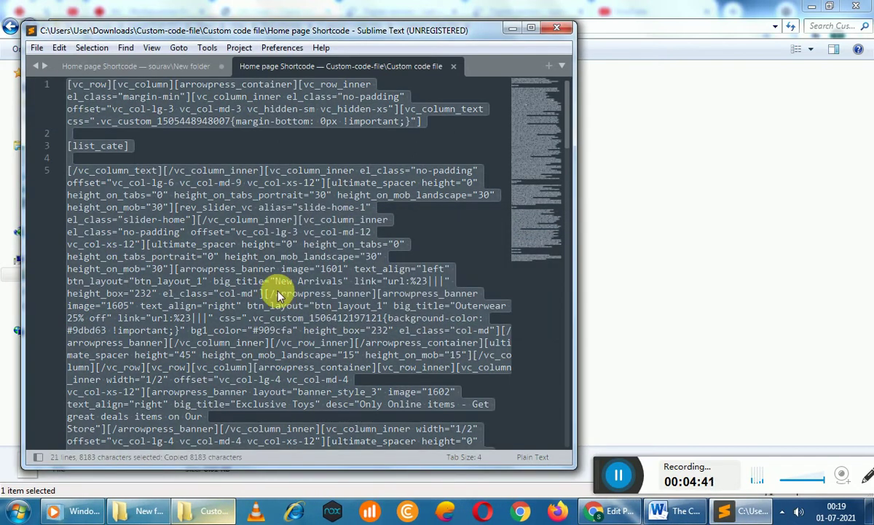
Step: Switch to Word, replace the link and theme name lines in The Codestar document with "All Copy The code", and minimize it
{"action": "left_click", "coordinate": [659, 510]}
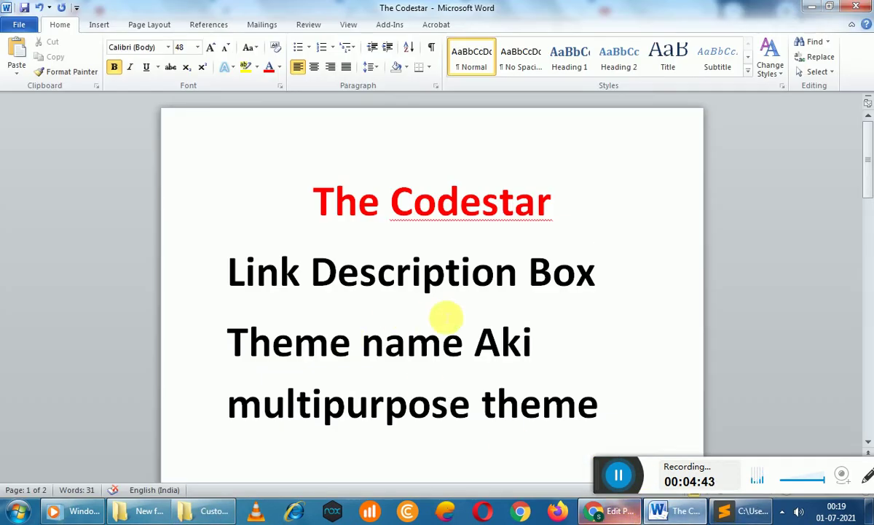
{"action": "left_click_drag", "start_coordinate": [240, 269], "coordinate": [627, 422]}
{"action": "key", "text": "Delete"}
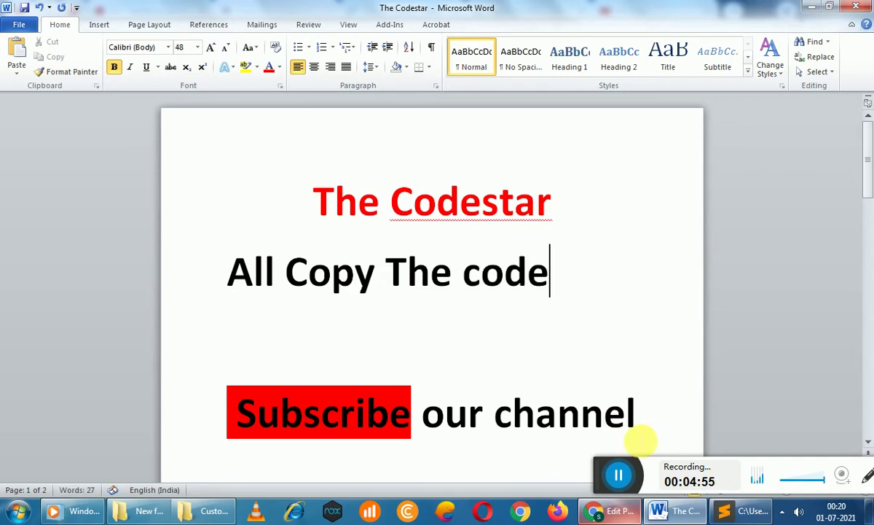
{"action": "left_click", "coordinate": [808, 5]}
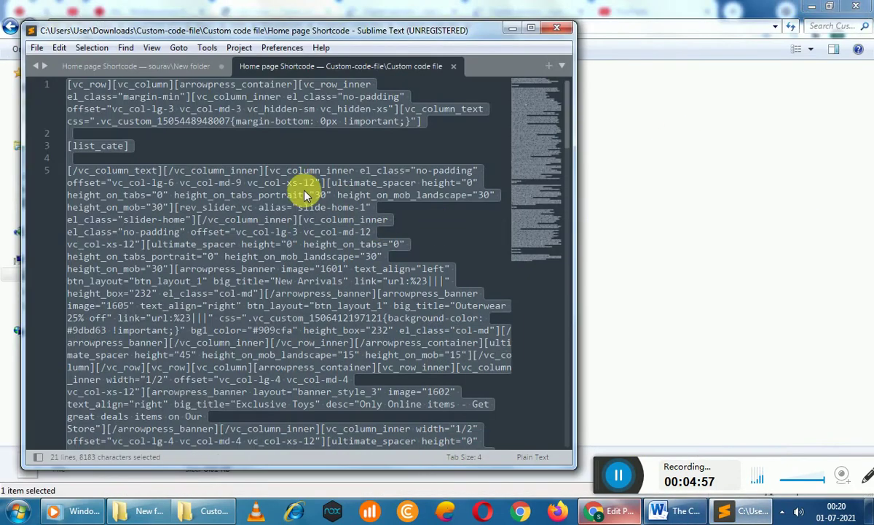
Step: Return to Chrome, paste the copied shortcode into the Home 2 page's classic editor, and check the pasted code
{"action": "left_click", "coordinate": [507, 27]}
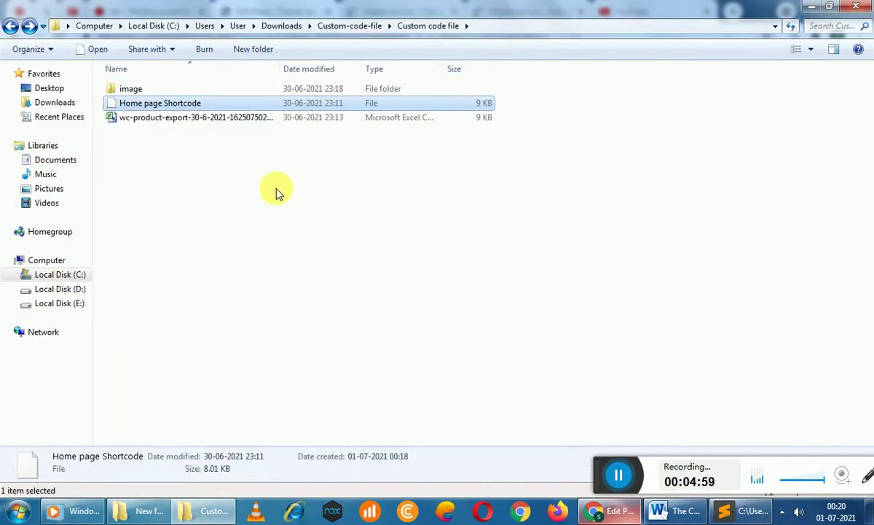
{"action": "left_click", "coordinate": [605, 510]}
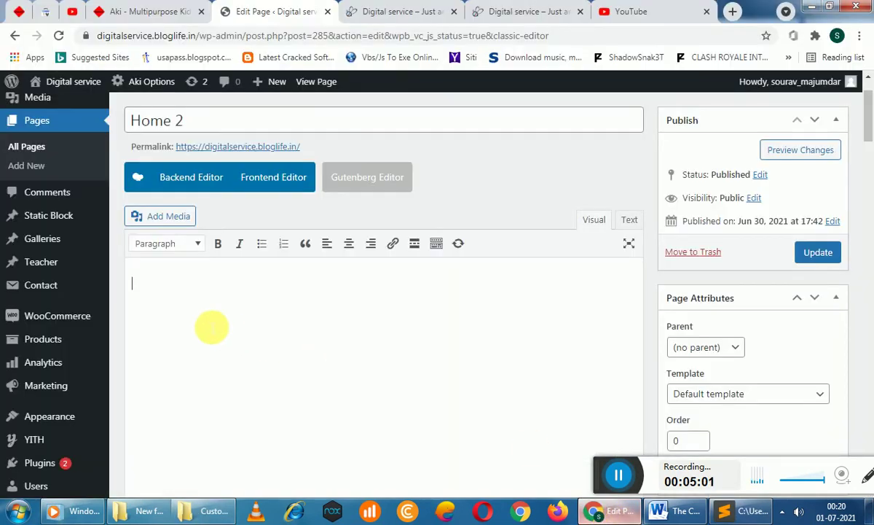
{"action": "left_click", "coordinate": [192, 179]}
{"action": "left_click", "coordinate": [182, 178]}
{"action": "right_click", "coordinate": [208, 288]}
{"action": "left_click", "coordinate": [259, 364]}
{"action": "scroll", "coordinate": [411, 326], "scroll_direction": "down", "scroll_amount": 20}
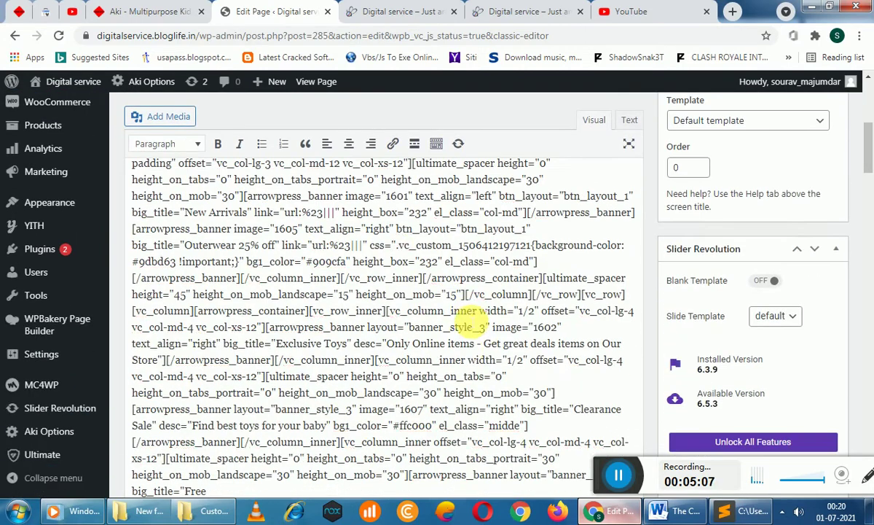
{"action": "scroll", "coordinate": [437, 328], "scroll_direction": "down", "scroll_amount": 5}
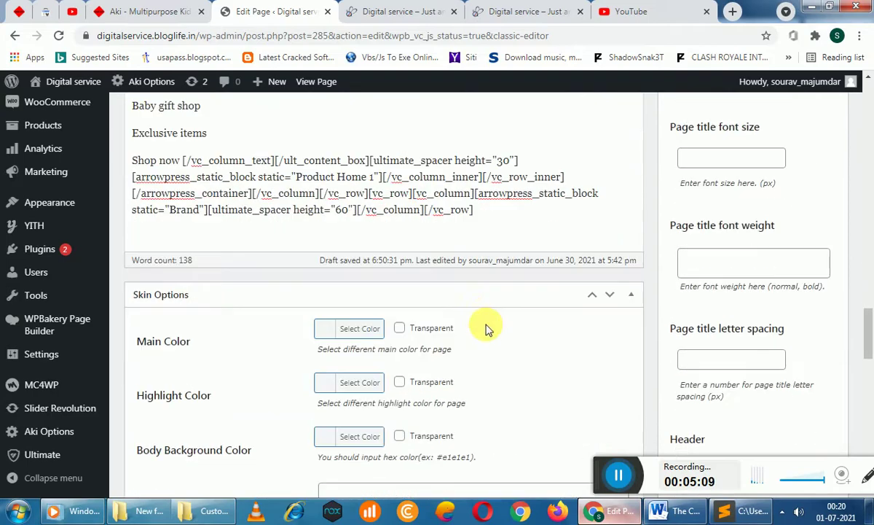
{"action": "scroll", "coordinate": [485, 331], "scroll_direction": "up", "scroll_amount": 15}
{"action": "scroll", "coordinate": [488, 328], "scroll_direction": "up", "scroll_amount": 2}
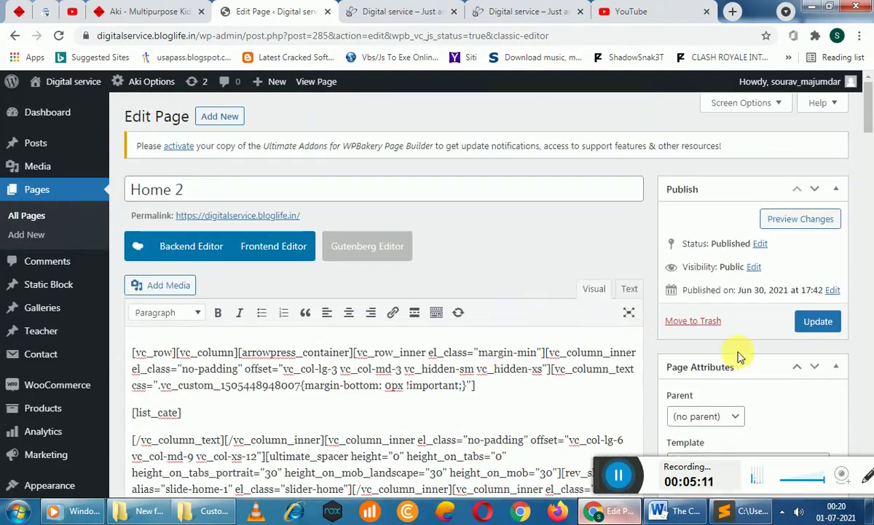
Step: Convert the pasted shortcode to the backend editor's layout and update the Home 2 page
{"action": "left_click", "coordinate": [168, 245]}
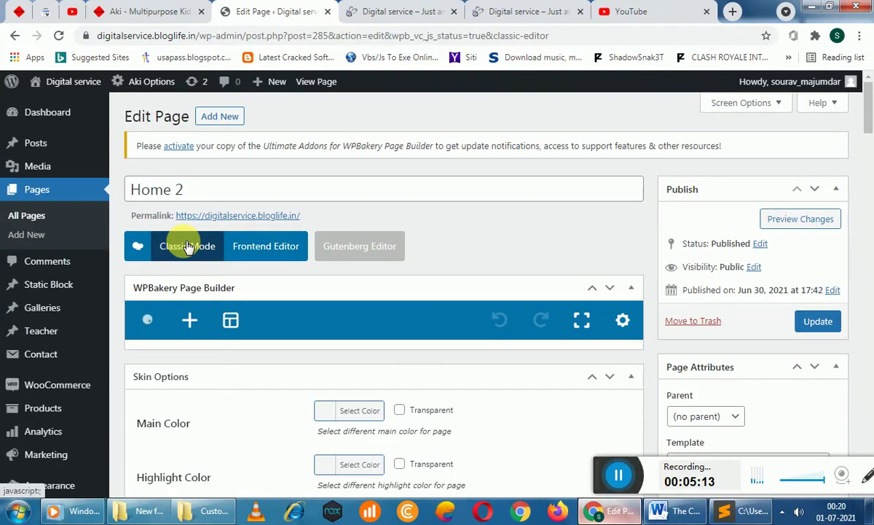
{"action": "scroll", "coordinate": [291, 331], "scroll_direction": "down", "scroll_amount": 4}
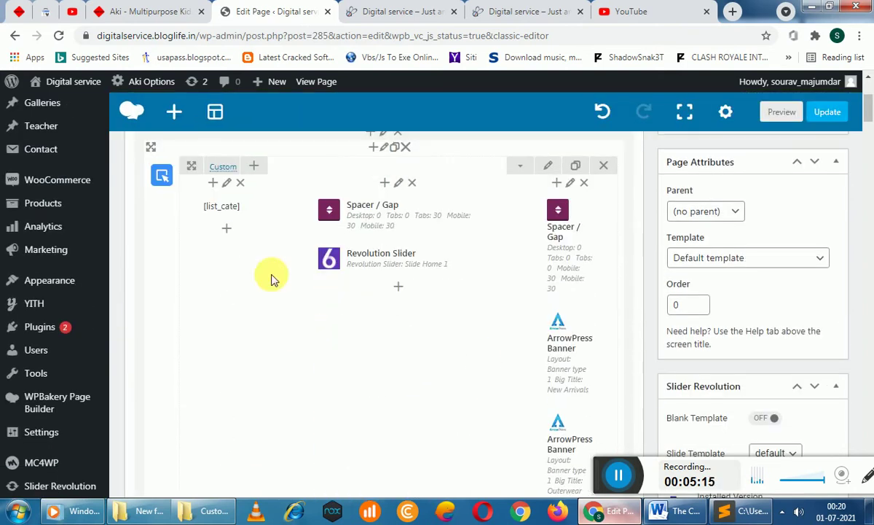
{"action": "scroll", "coordinate": [408, 284], "scroll_direction": "down", "scroll_amount": 4}
{"action": "scroll", "coordinate": [425, 315], "scroll_direction": "up", "scroll_amount": 7}
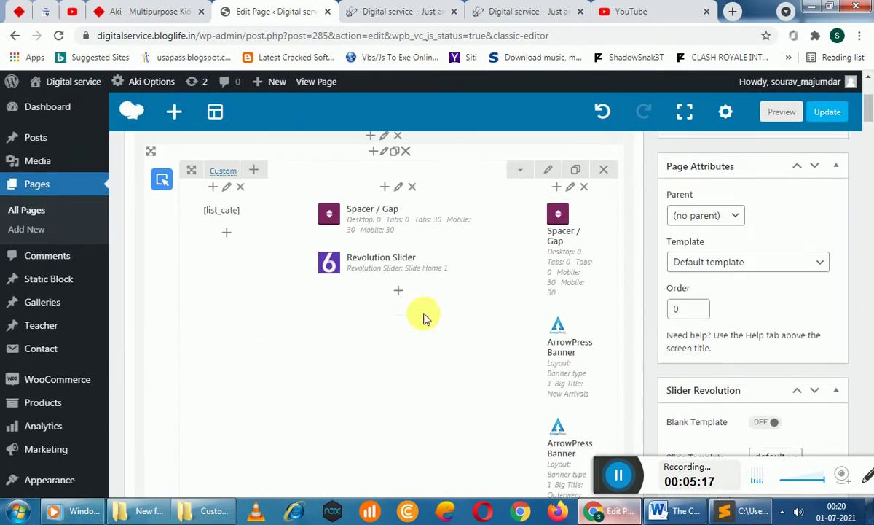
{"action": "left_click", "coordinate": [825, 321]}
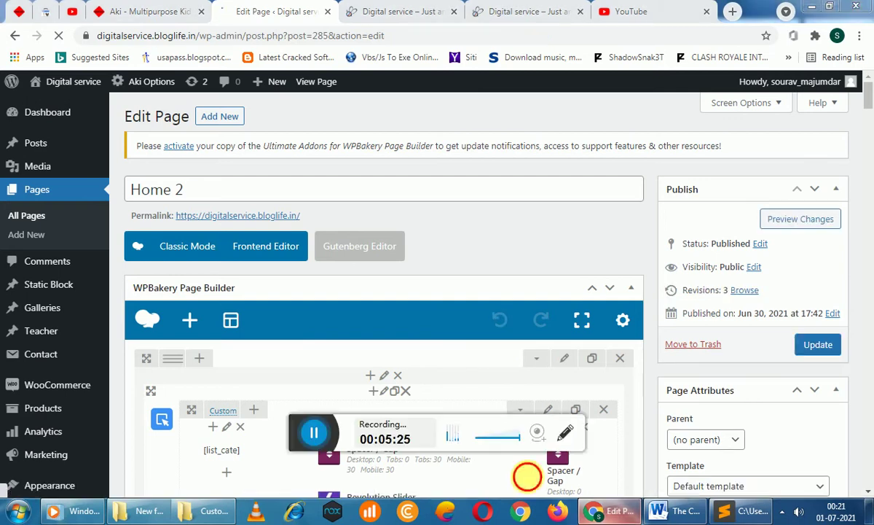
{"action": "left_click_drag", "start_coordinate": [300, 431], "coordinate": [662, 475]}
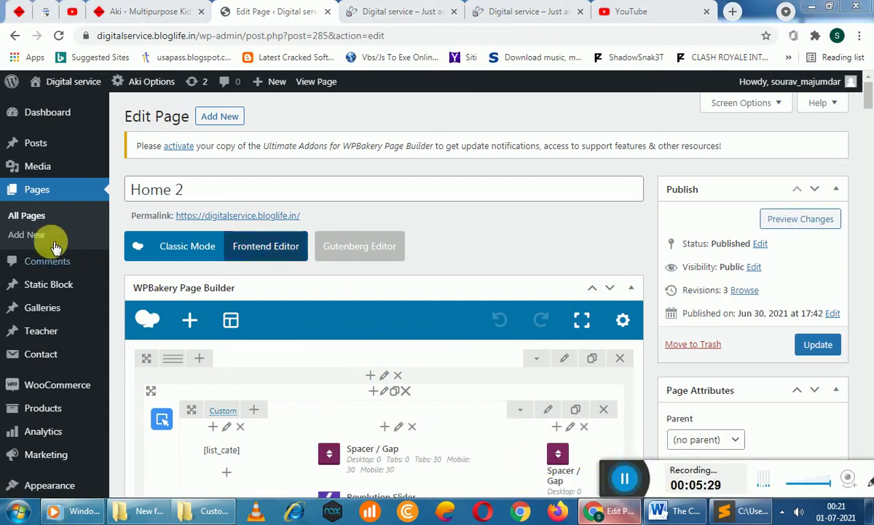
Step: Visit the Digital service site in a new browser tab and look over the front page layout
{"action": "mouse_move", "coordinate": [61, 89]}
{"action": "right_click", "coordinate": [60, 109]}
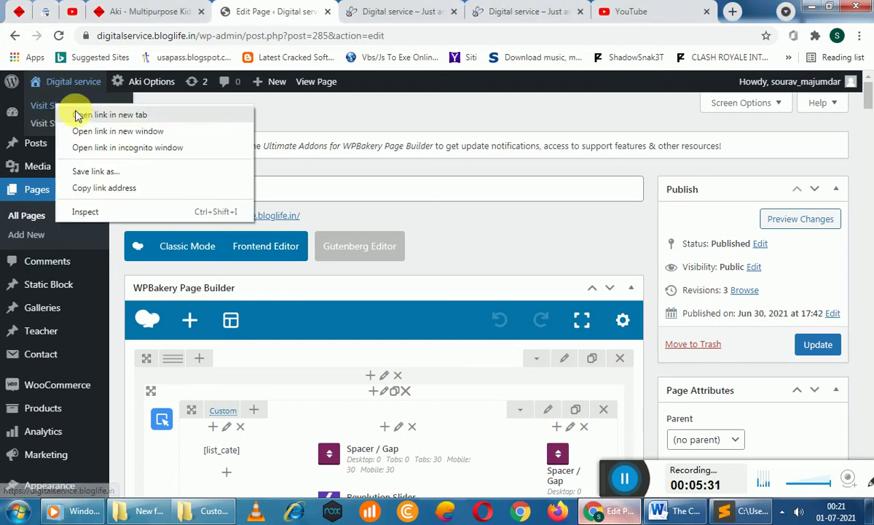
{"action": "left_click", "coordinate": [74, 114]}
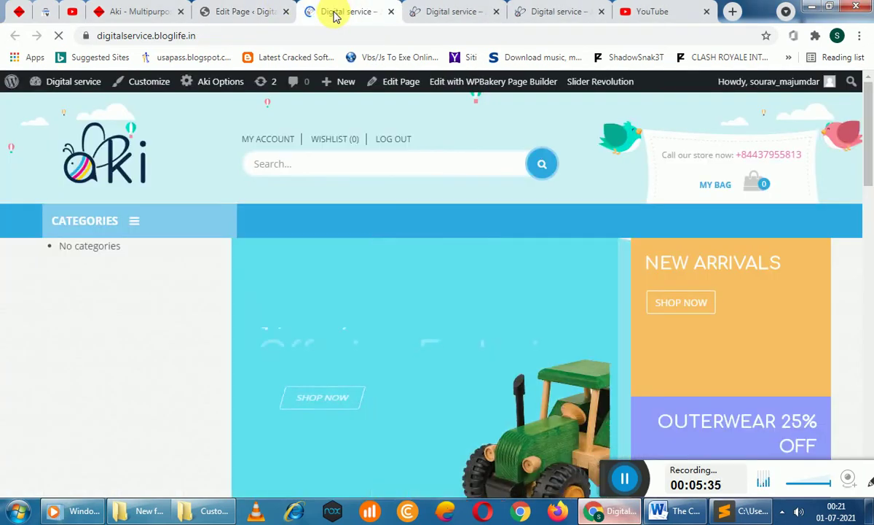
{"action": "scroll", "coordinate": [561, 302], "scroll_direction": "down", "scroll_amount": 1}
{"action": "scroll", "coordinate": [561, 302], "scroll_direction": "down", "scroll_amount": 15}
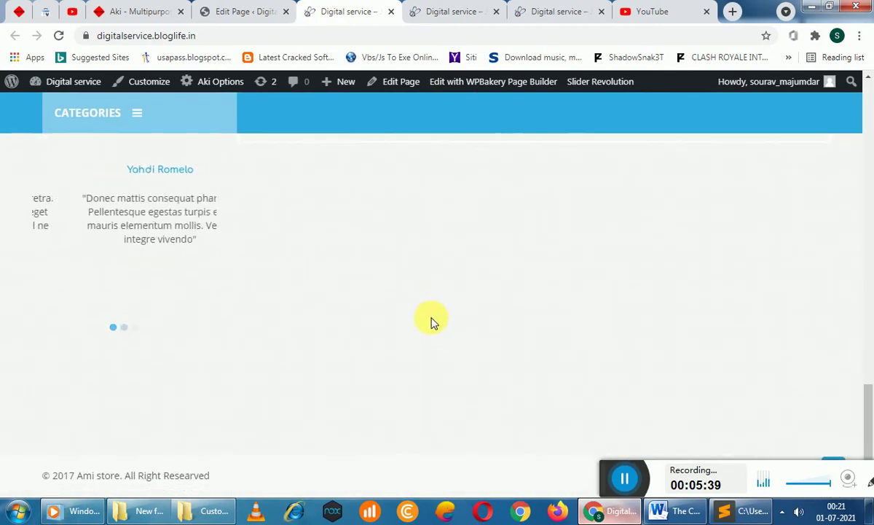
{"action": "scroll", "coordinate": [432, 317], "scroll_direction": "up", "scroll_amount": 20}
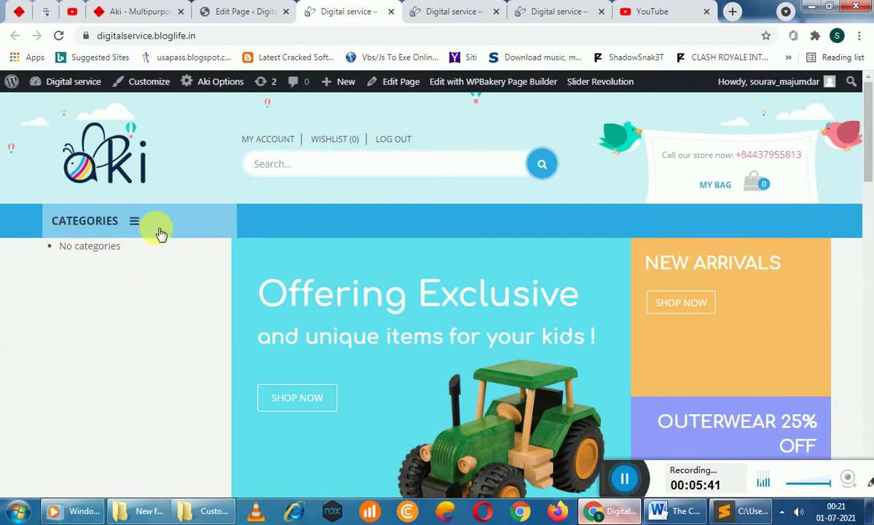
{"action": "scroll", "coordinate": [268, 271], "scroll_direction": "down", "scroll_amount": 20}
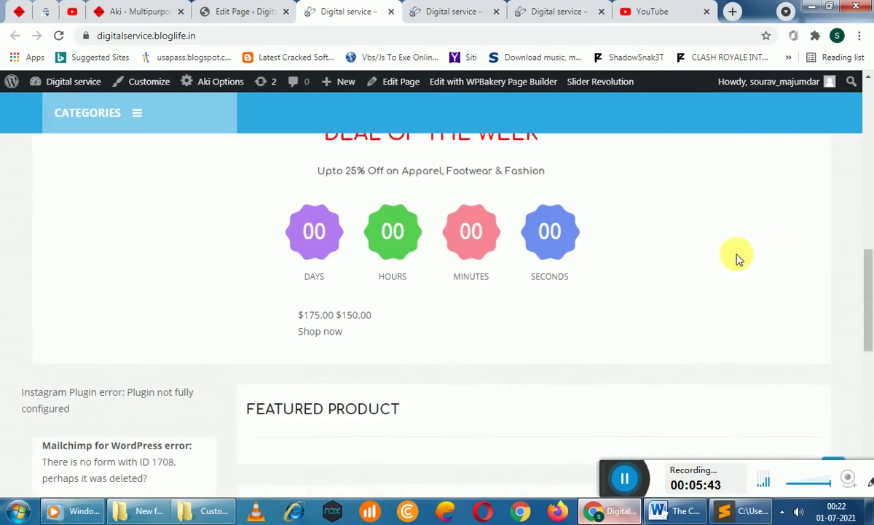
Step: Return to the Edit Page browser tab, open the WooCommerce product list, and start the product import from a CSV file
{"action": "scroll", "coordinate": [389, 335], "scroll_direction": "up", "scroll_amount": 20}
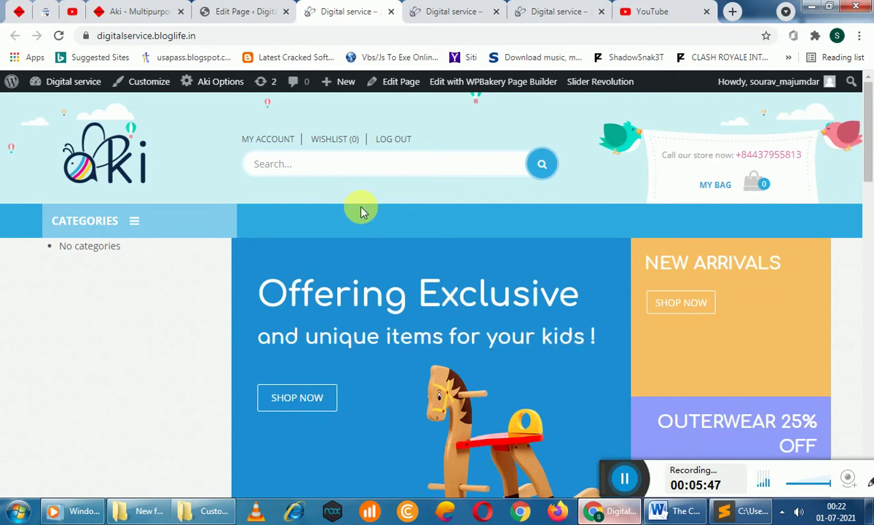
{"action": "left_click", "coordinate": [237, 8]}
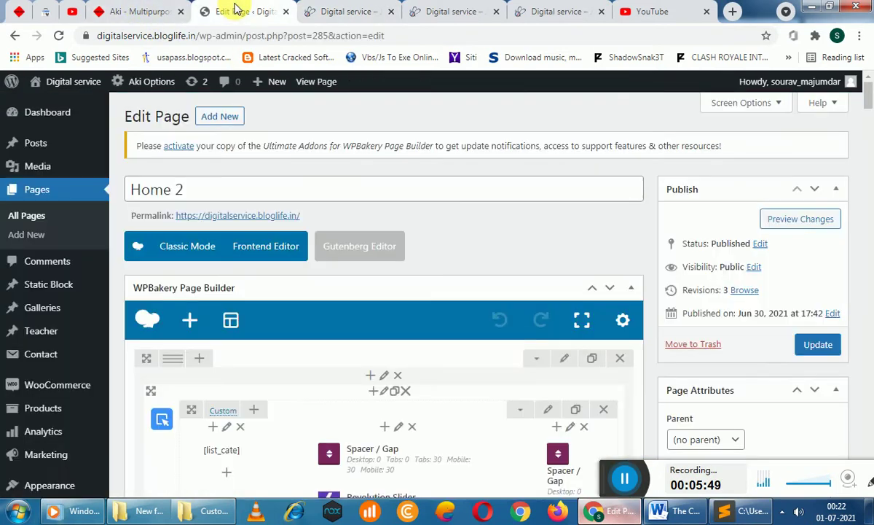
{"action": "scroll", "coordinate": [92, 237], "scroll_direction": "down", "scroll_amount": 2}
{"action": "mouse_move", "coordinate": [43, 271]}
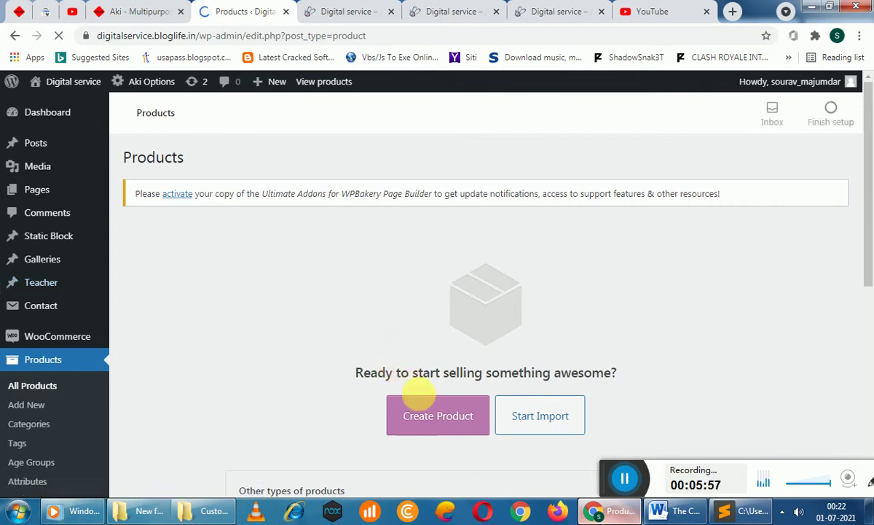
{"action": "scroll", "coordinate": [554, 311], "scroll_direction": "down", "scroll_amount": 2}
{"action": "left_click", "coordinate": [521, 280]}
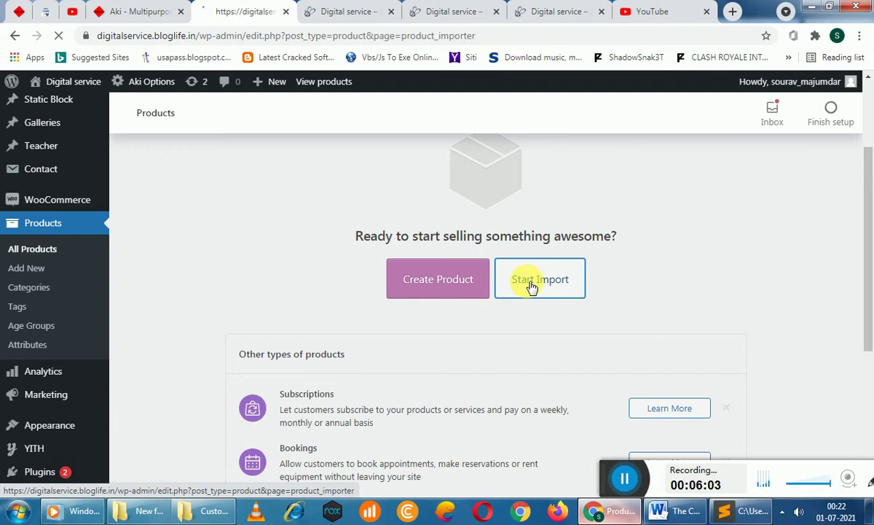
{"action": "scroll", "coordinate": [608, 289], "scroll_direction": "down", "scroll_amount": 2}
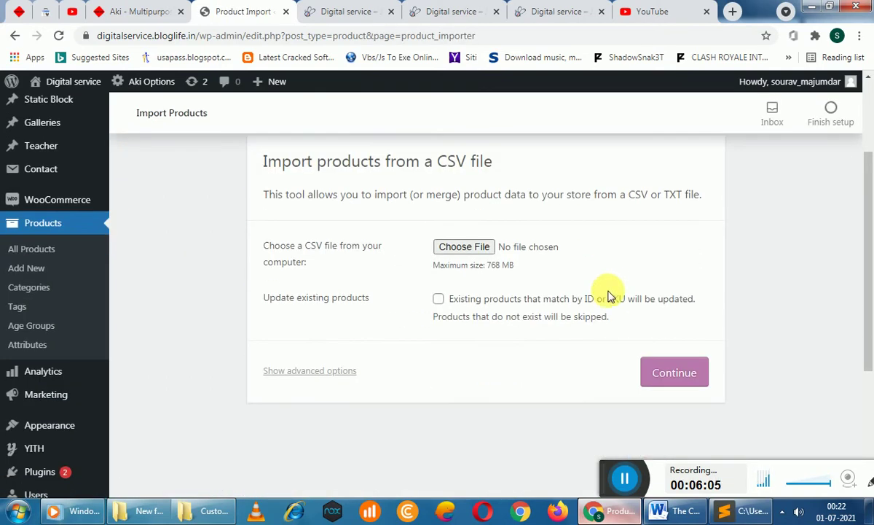
{"action": "left_click_drag", "start_coordinate": [263, 160], "coordinate": [507, 167]}
{"action": "left_click", "coordinate": [439, 416]}
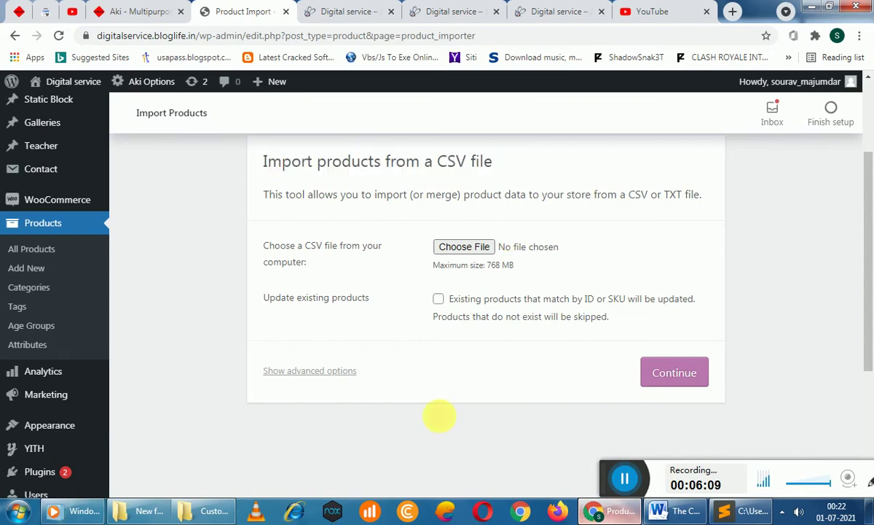
Step: Locate the wc-product-export CSV in the Custom code file folder, return to Chrome, and open the import's file chooser
{"action": "left_click", "coordinate": [197, 510]}
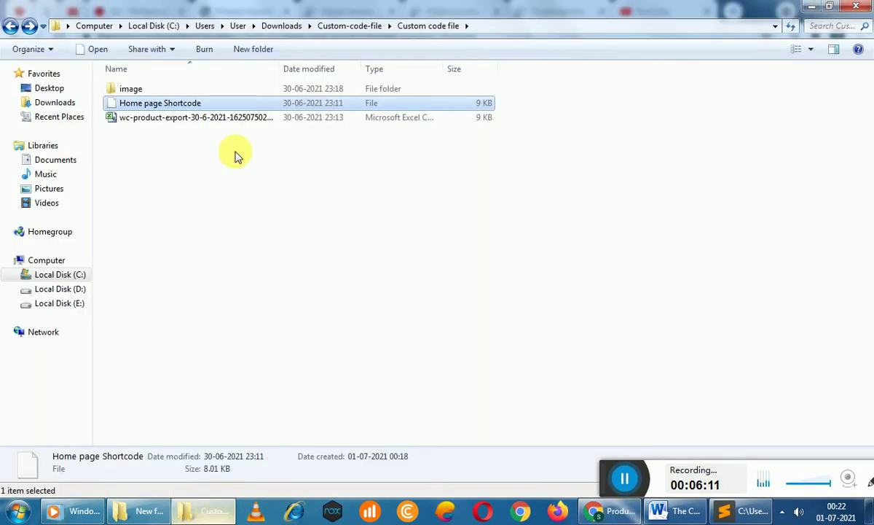
{"action": "left_click", "coordinate": [193, 121]}
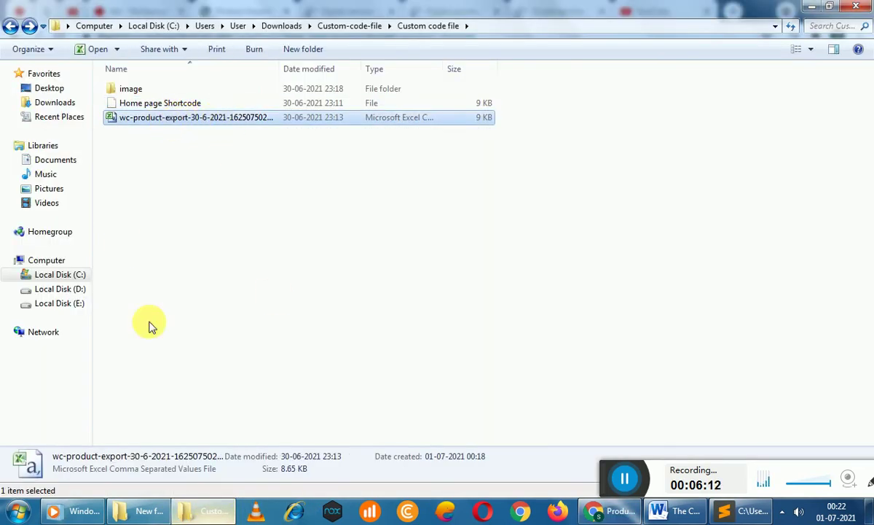
{"action": "left_click", "coordinate": [143, 514]}
{"action": "left_click", "coordinate": [180, 511]}
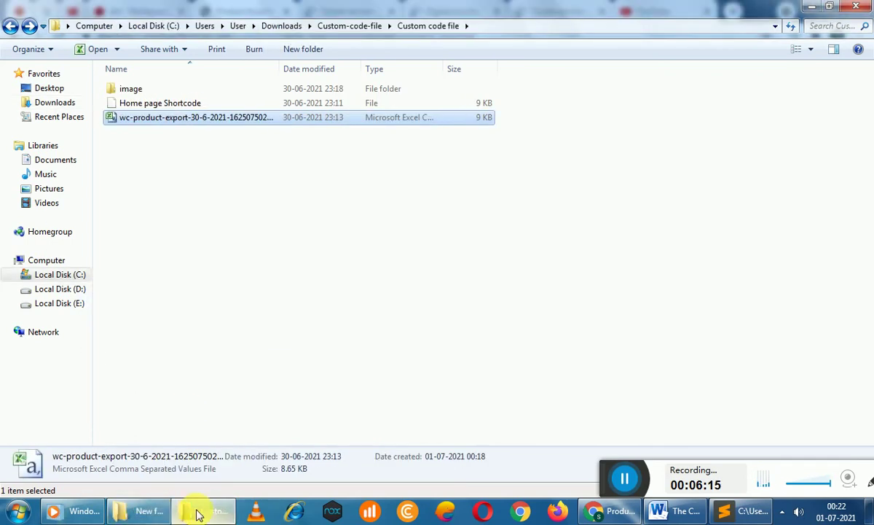
{"action": "left_click", "coordinate": [614, 511]}
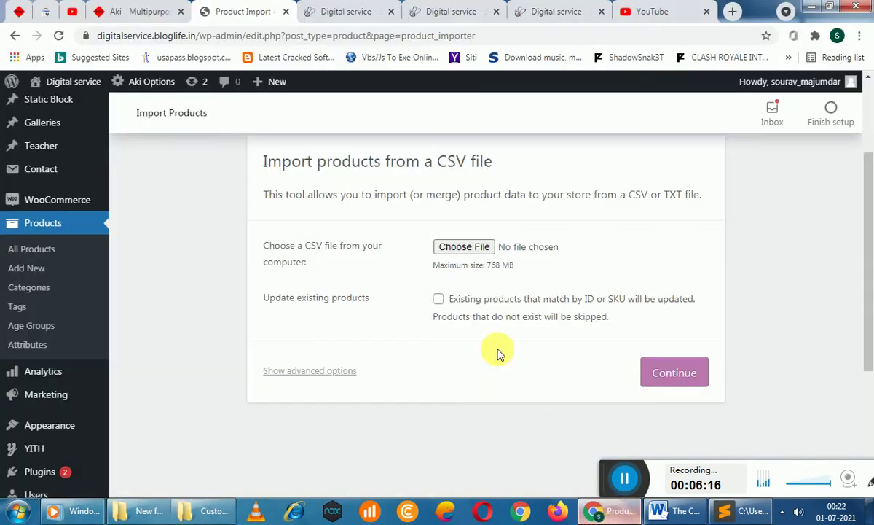
{"action": "left_click", "coordinate": [472, 249]}
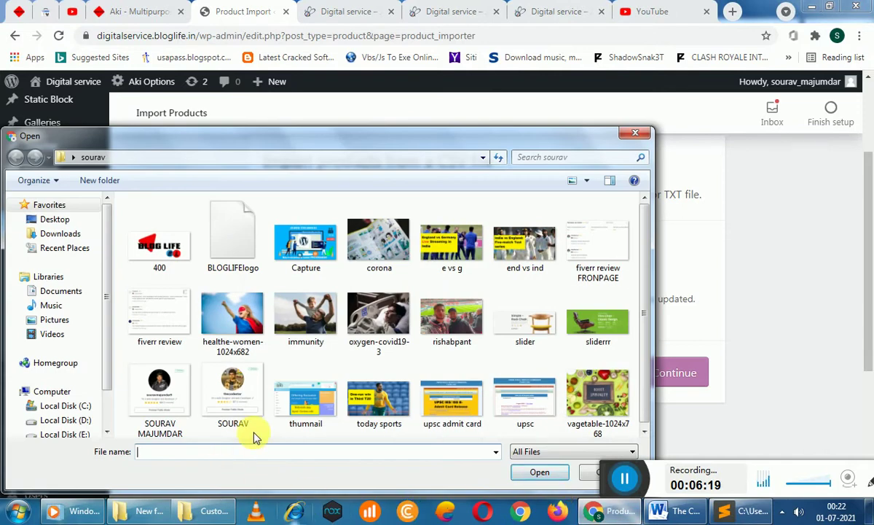
{"action": "left_click", "coordinate": [64, 234]}
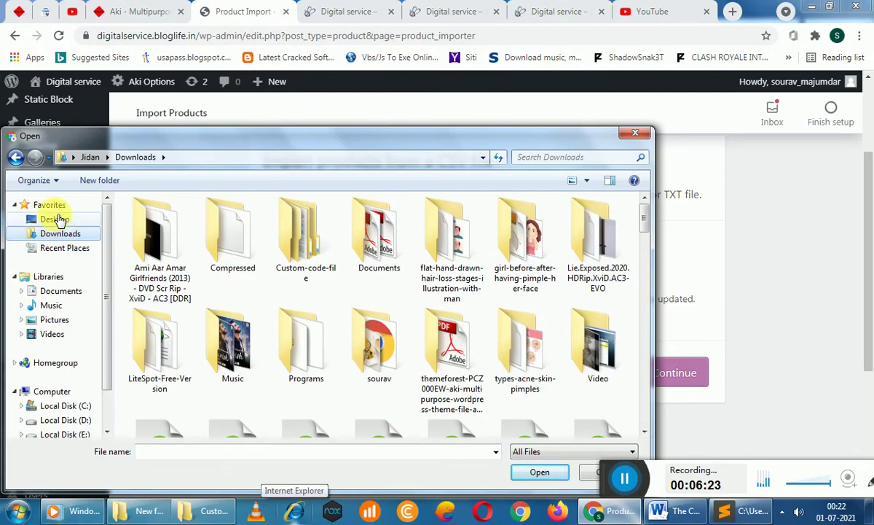
{"action": "left_click", "coordinate": [58, 221]}
{"action": "left_click", "coordinate": [261, 344]}
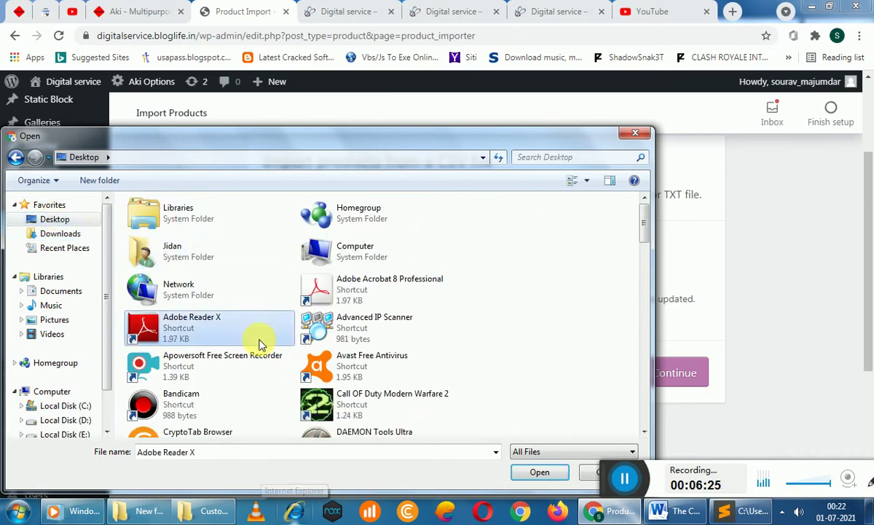
{"action": "scroll", "coordinate": [261, 343], "scroll_direction": "down", "scroll_amount": 10}
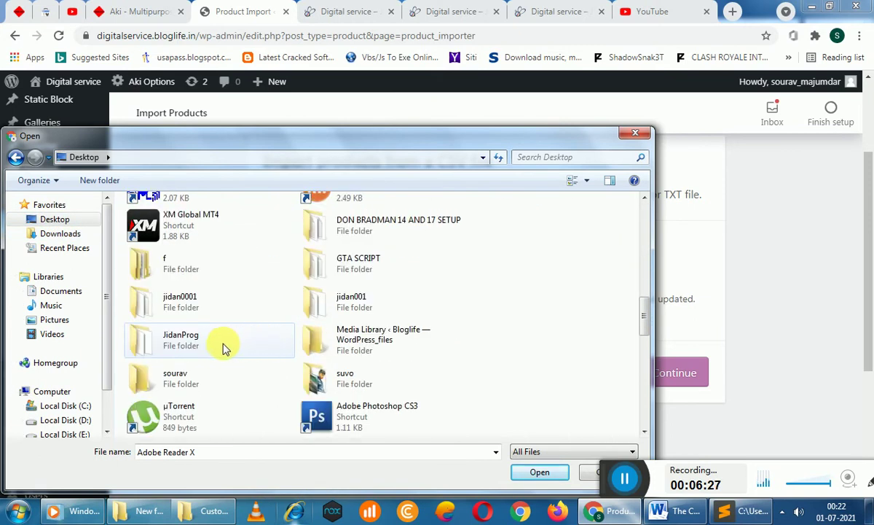
{"action": "double_click", "coordinate": [194, 383]}
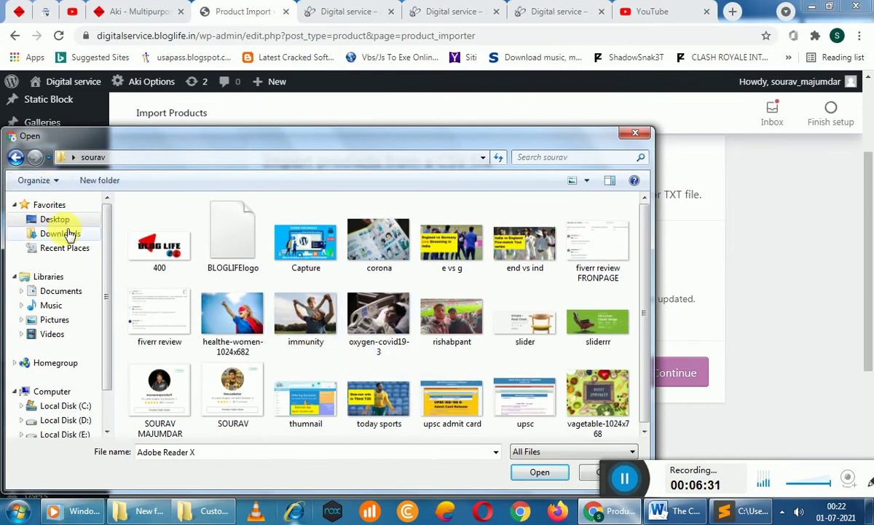
{"action": "left_click", "coordinate": [61, 234]}
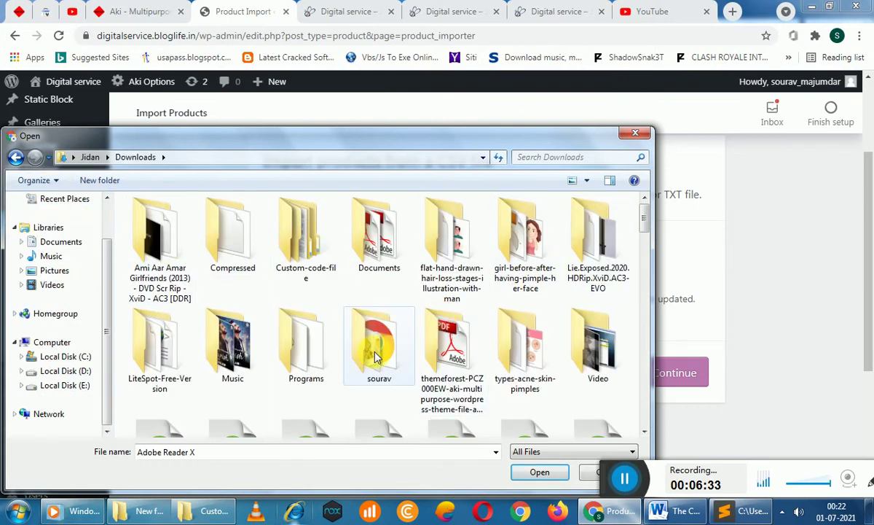
{"action": "double_click", "coordinate": [365, 397]}
{"action": "double_click", "coordinate": [361, 245]}
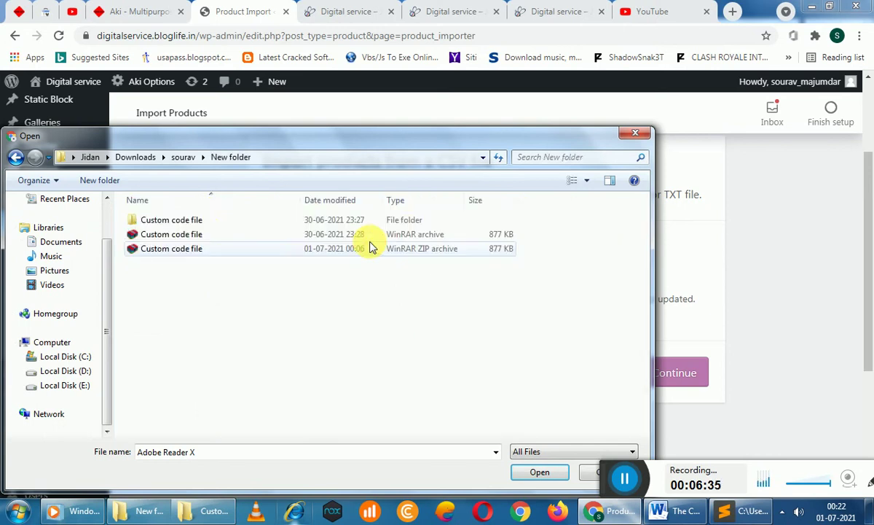
{"action": "double_click", "coordinate": [221, 220]}
{"action": "left_click", "coordinate": [182, 250]}
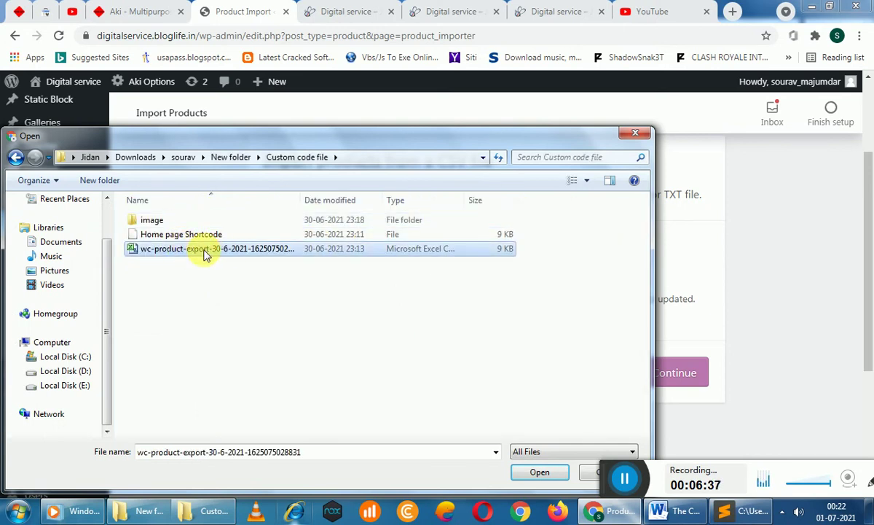
{"action": "left_click", "coordinate": [520, 474]}
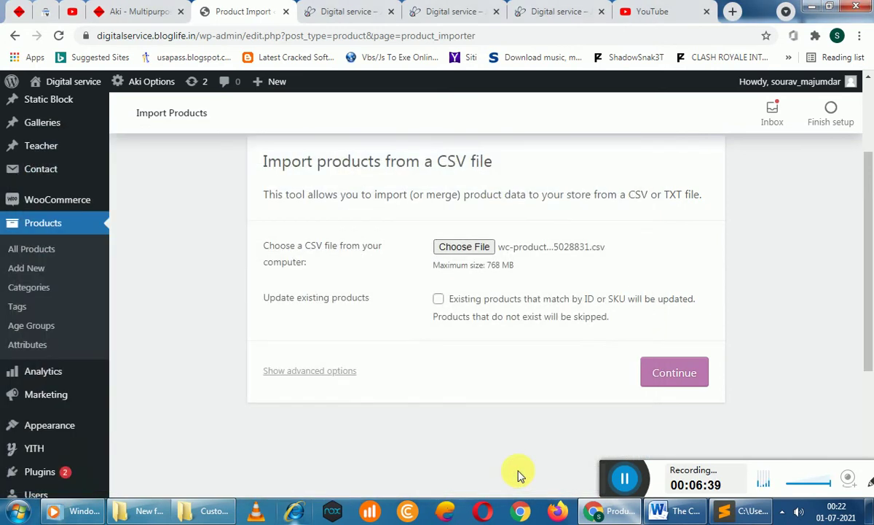
Step: Upload the chosen CSV, keep the default column mapping, run the product import, and check its completion message
{"action": "left_click", "coordinate": [663, 375]}
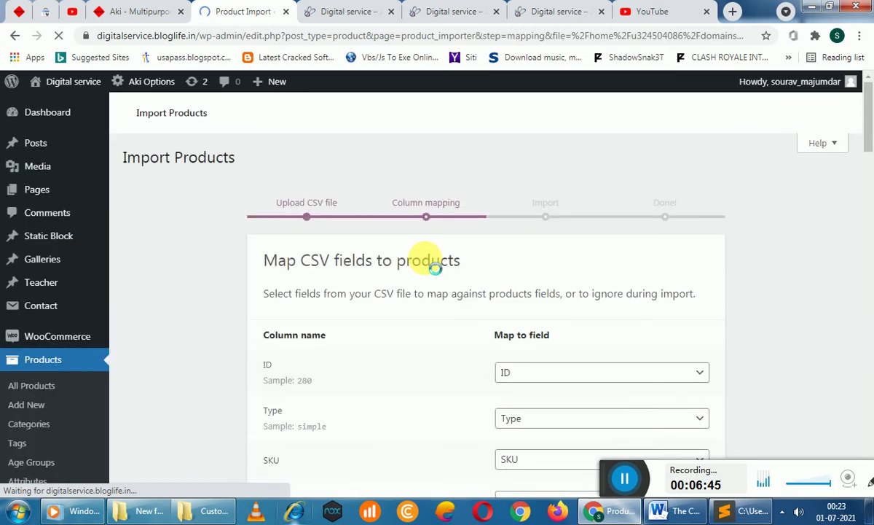
{"action": "scroll", "coordinate": [328, 255], "scroll_direction": "down", "scroll_amount": 5}
{"action": "scroll", "coordinate": [385, 328], "scroll_direction": "down", "scroll_amount": 20}
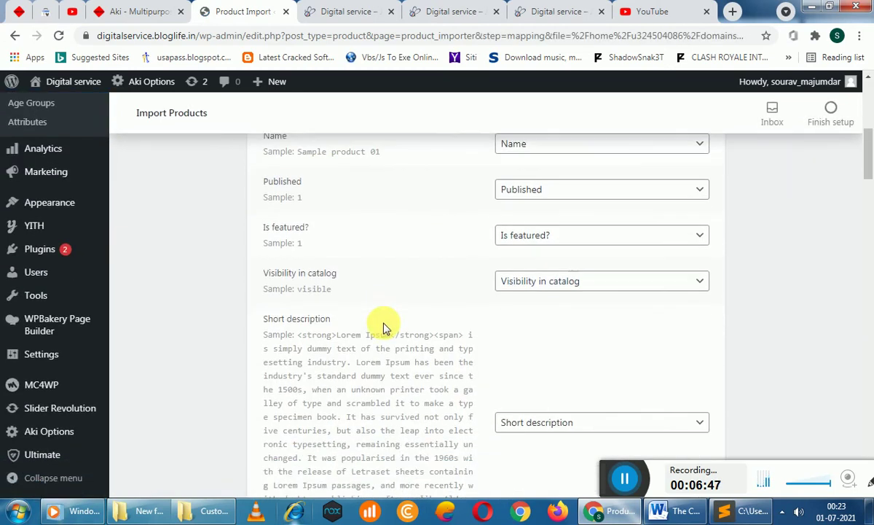
{"action": "scroll", "coordinate": [451, 347], "scroll_direction": "down", "scroll_amount": 15}
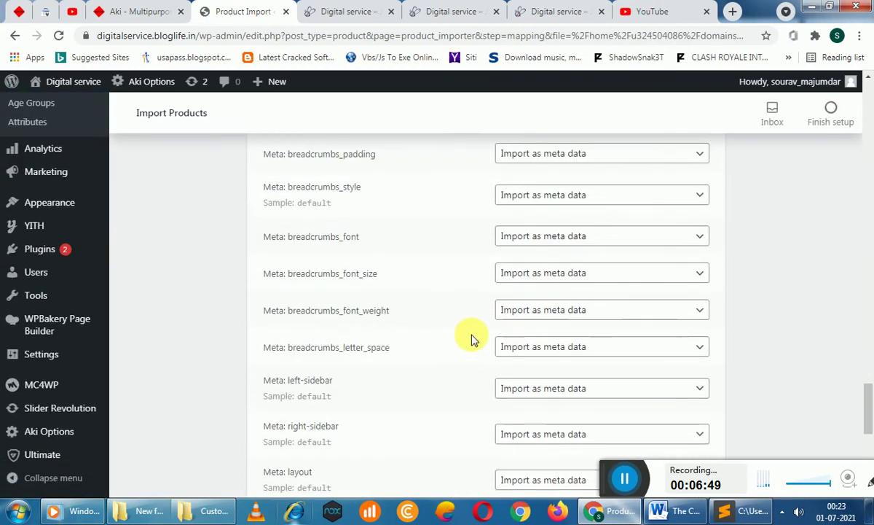
{"action": "left_click", "coordinate": [660, 393]}
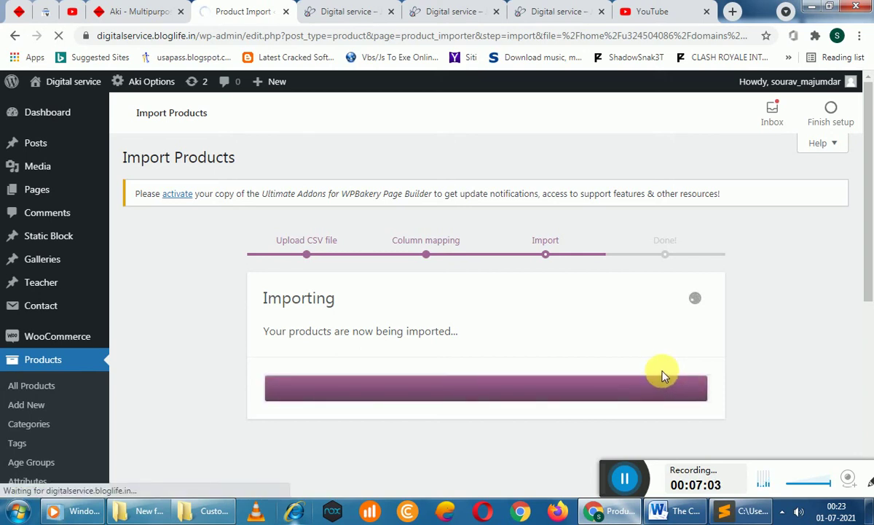
{"action": "scroll", "coordinate": [660, 368], "scroll_direction": "down", "scroll_amount": 3}
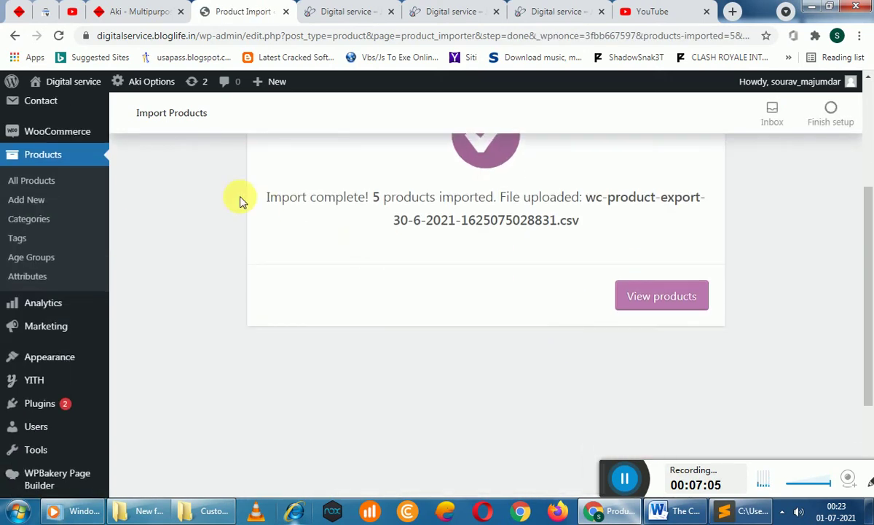
{"action": "left_click_drag", "start_coordinate": [270, 197], "coordinate": [578, 193]}
{"action": "left_click", "coordinate": [627, 216]}
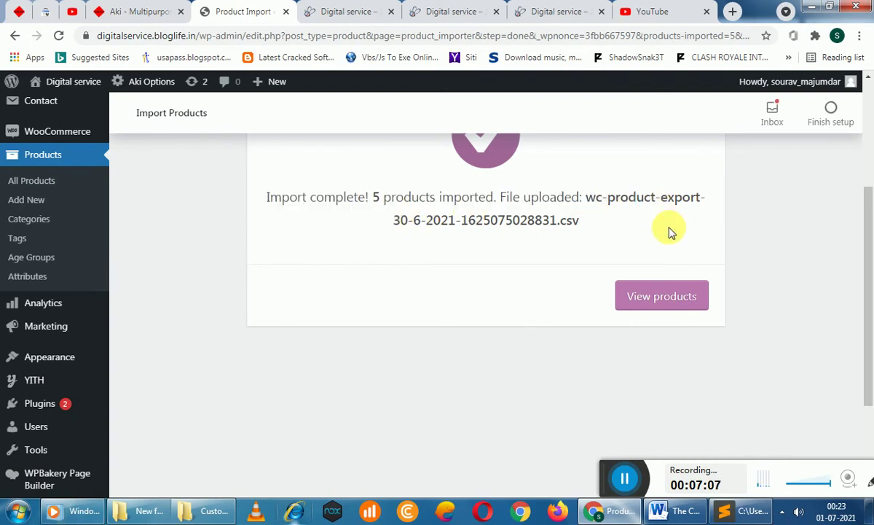
Step: Reload the Digital service front page and look over its category menu and the new, featured and best-selling product sections
{"action": "left_click", "coordinate": [346, 8]}
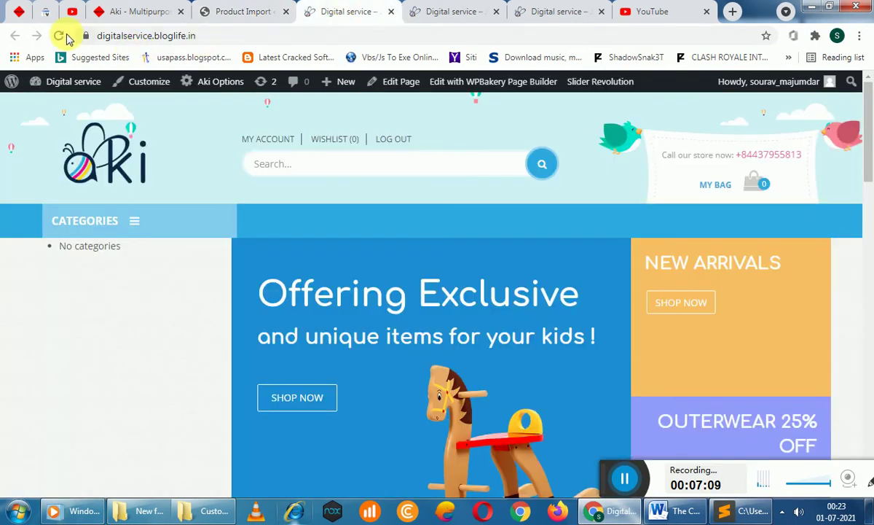
{"action": "left_click", "coordinate": [63, 36]}
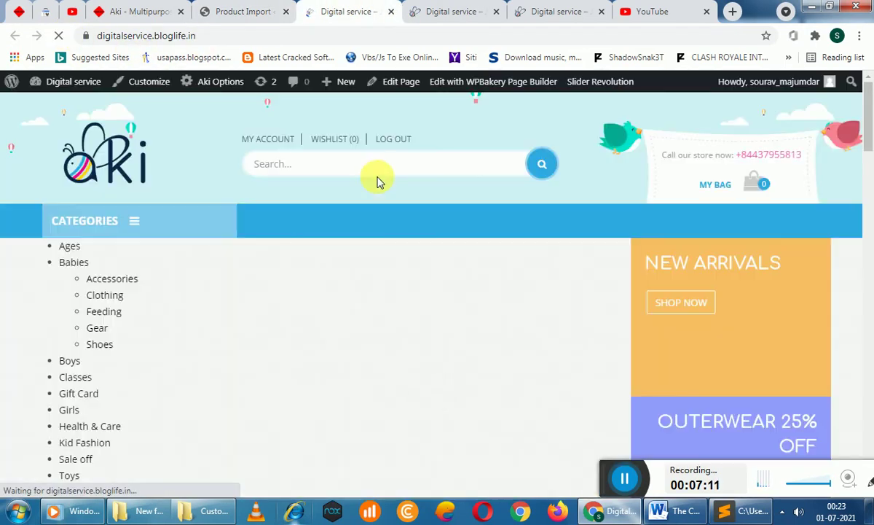
{"action": "scroll", "coordinate": [107, 302], "scroll_direction": "down", "scroll_amount": 3}
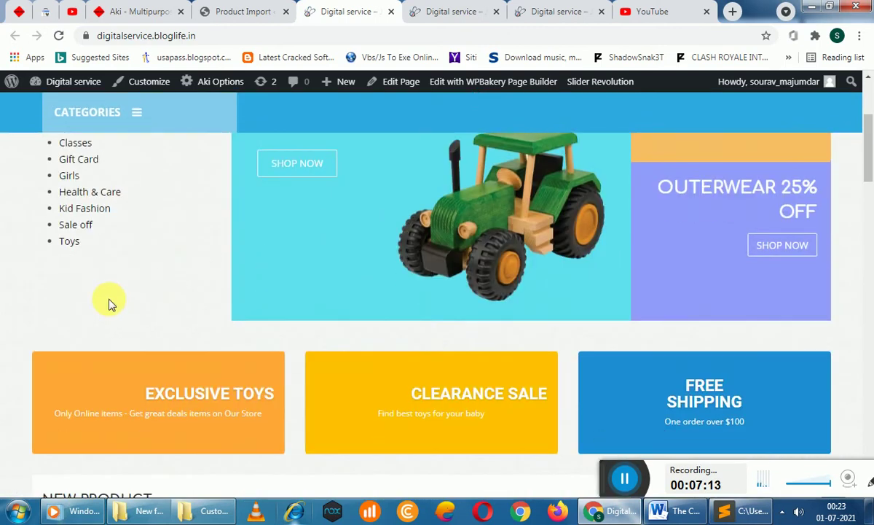
{"action": "scroll", "coordinate": [178, 225], "scroll_direction": "up", "scroll_amount": 3}
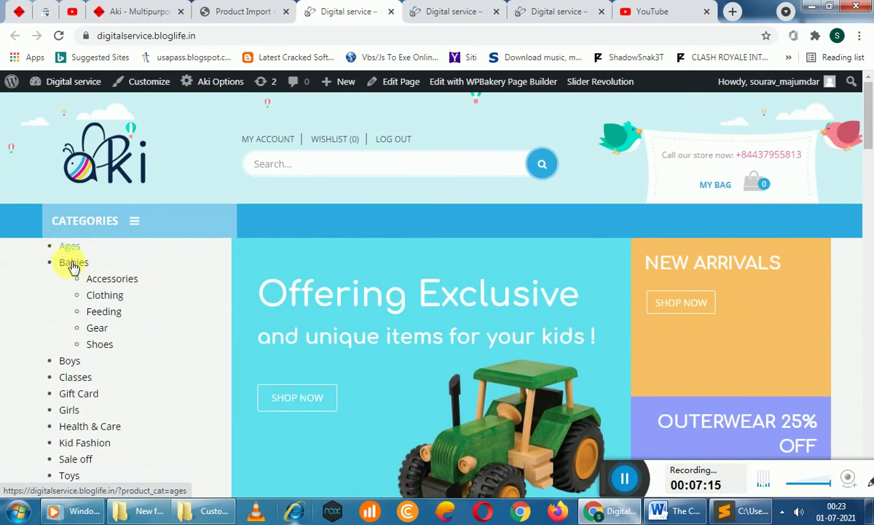
{"action": "left_click", "coordinate": [130, 227]}
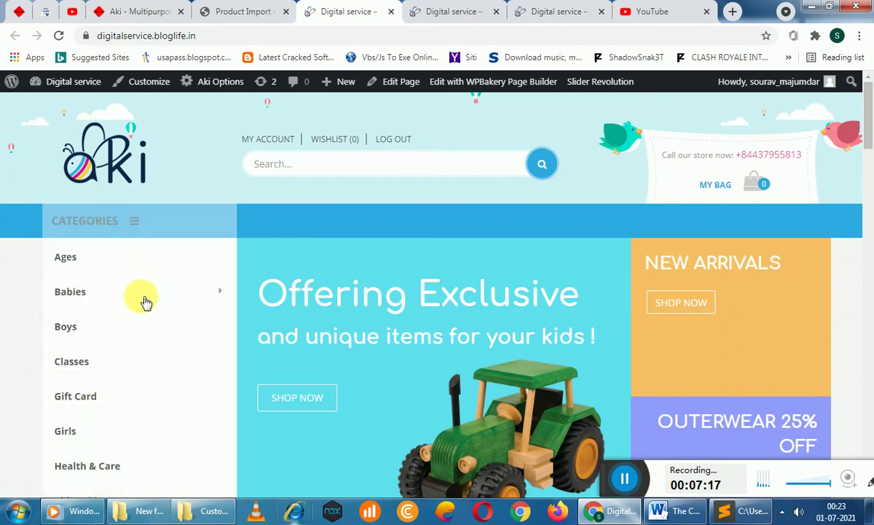
{"action": "left_click", "coordinate": [121, 221]}
{"action": "scroll", "coordinate": [324, 246], "scroll_direction": "down", "scroll_amount": 8}
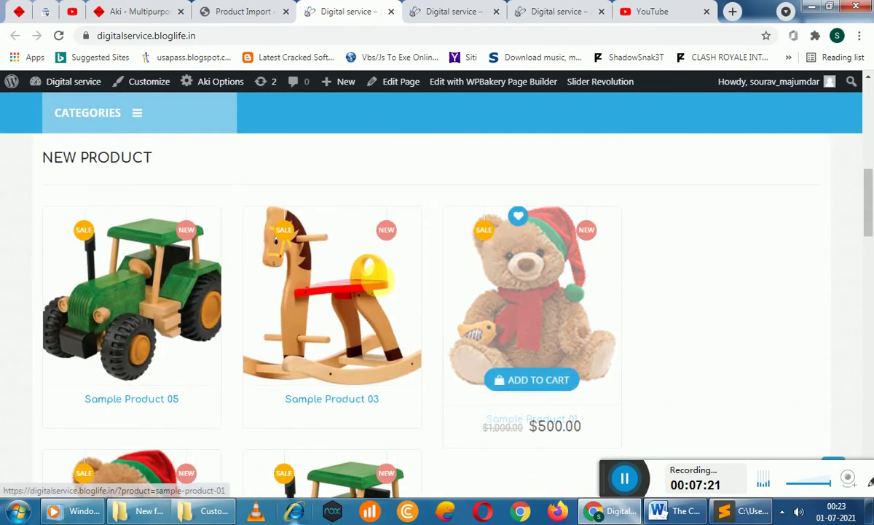
{"action": "scroll", "coordinate": [148, 281], "scroll_direction": "down", "scroll_amount": 10}
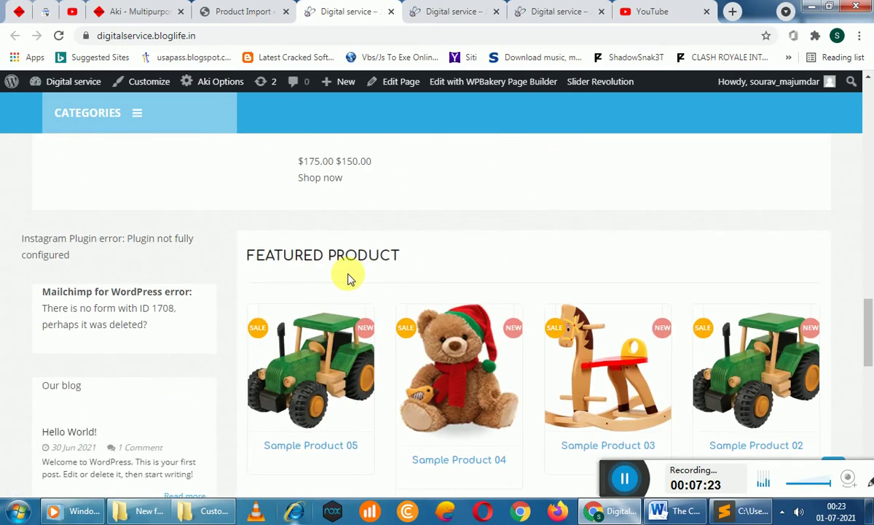
{"action": "scroll", "coordinate": [531, 254], "scroll_direction": "down", "scroll_amount": 4}
{"action": "scroll", "coordinate": [526, 270], "scroll_direction": "up", "scroll_amount": 8}
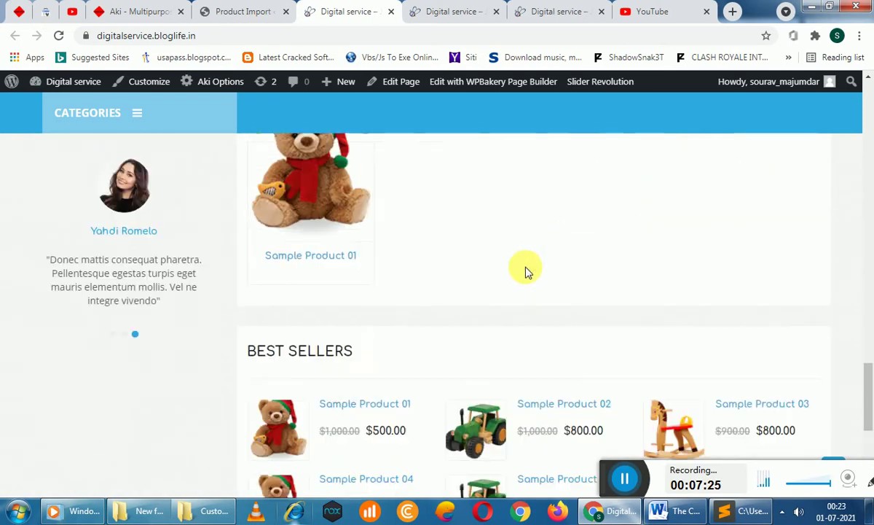
{"action": "scroll", "coordinate": [528, 271], "scroll_direction": "up", "scroll_amount": 10}
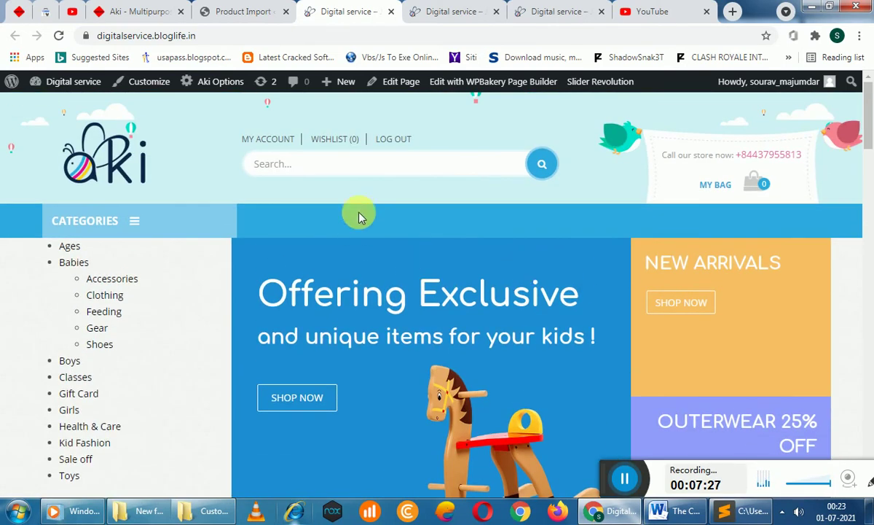
Step: Return to the product import tab, open the list of all products, and look through the imported sample products
{"action": "left_click", "coordinate": [266, 12]}
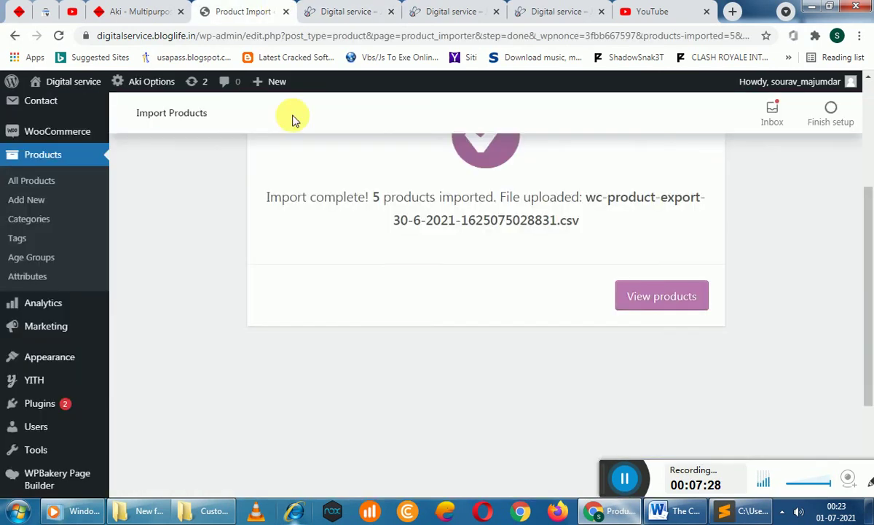
{"action": "left_click", "coordinate": [55, 181]}
{"action": "mouse_move", "coordinate": [100, 186]}
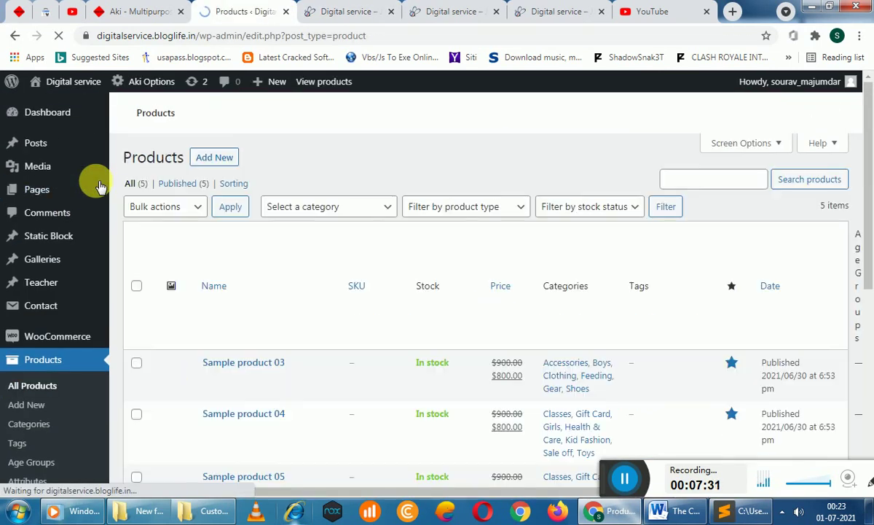
{"action": "scroll", "coordinate": [302, 239], "scroll_direction": "down", "scroll_amount": 5}
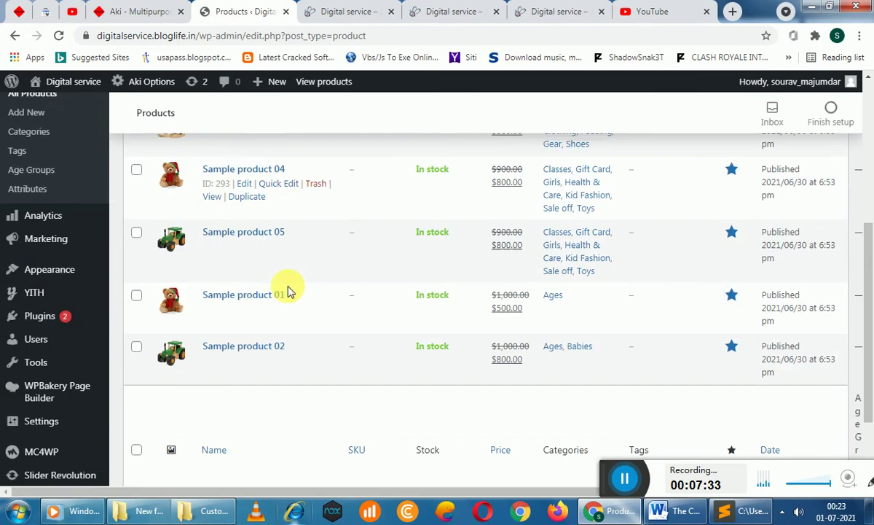
{"action": "scroll", "coordinate": [215, 237], "scroll_direction": "down", "scroll_amount": 3}
{"action": "scroll", "coordinate": [306, 234], "scroll_direction": "up", "scroll_amount": 6}
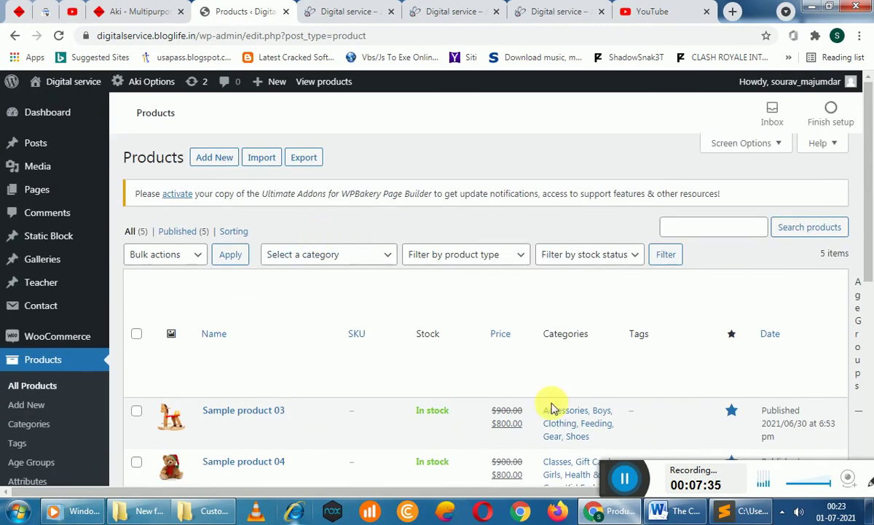
Step: Switch to Word and select the "All Copy The code" line in The Codestar document
{"action": "left_click", "coordinate": [685, 514]}
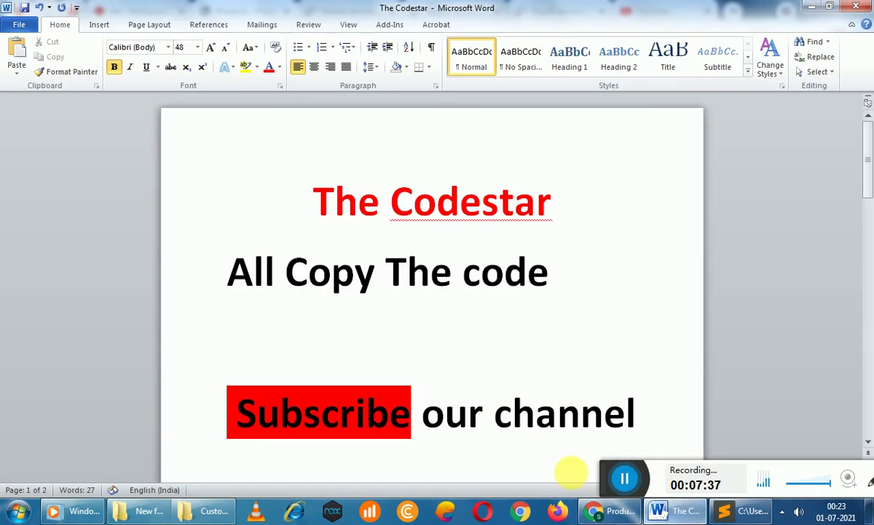
{"action": "left_click_drag", "start_coordinate": [552, 272], "coordinate": [204, 276]}
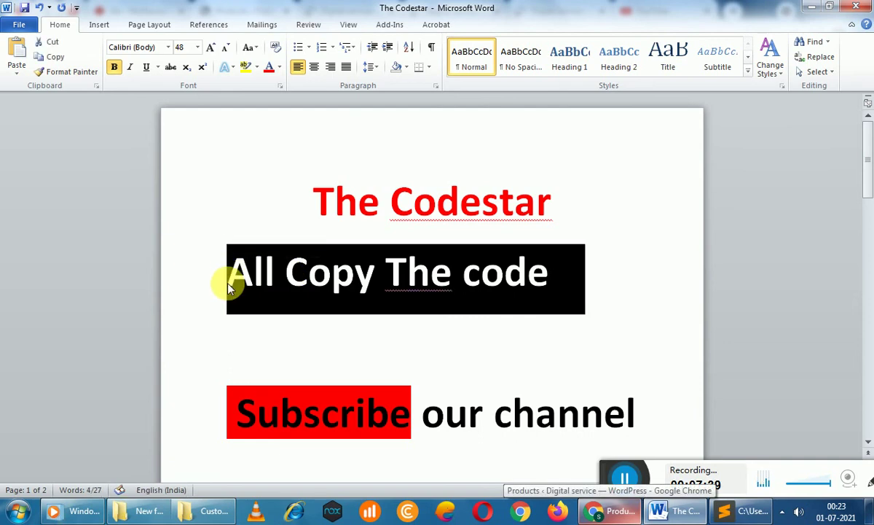